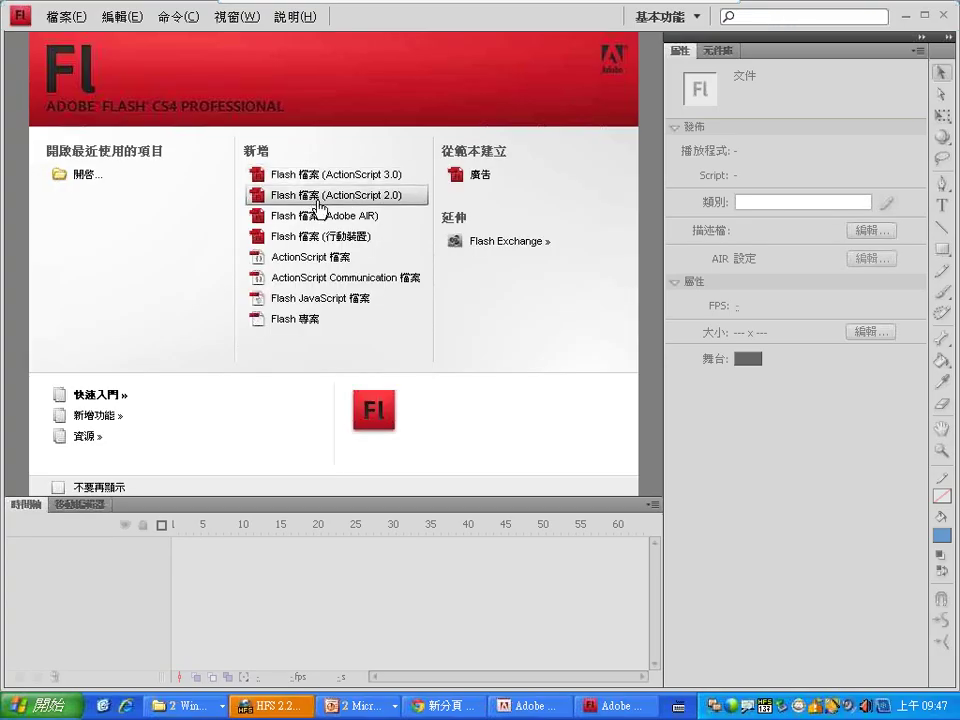
Create a new ActionScript 2.0 Flash file and set the Text tool's font family to Swifty.
left_click(319, 203)
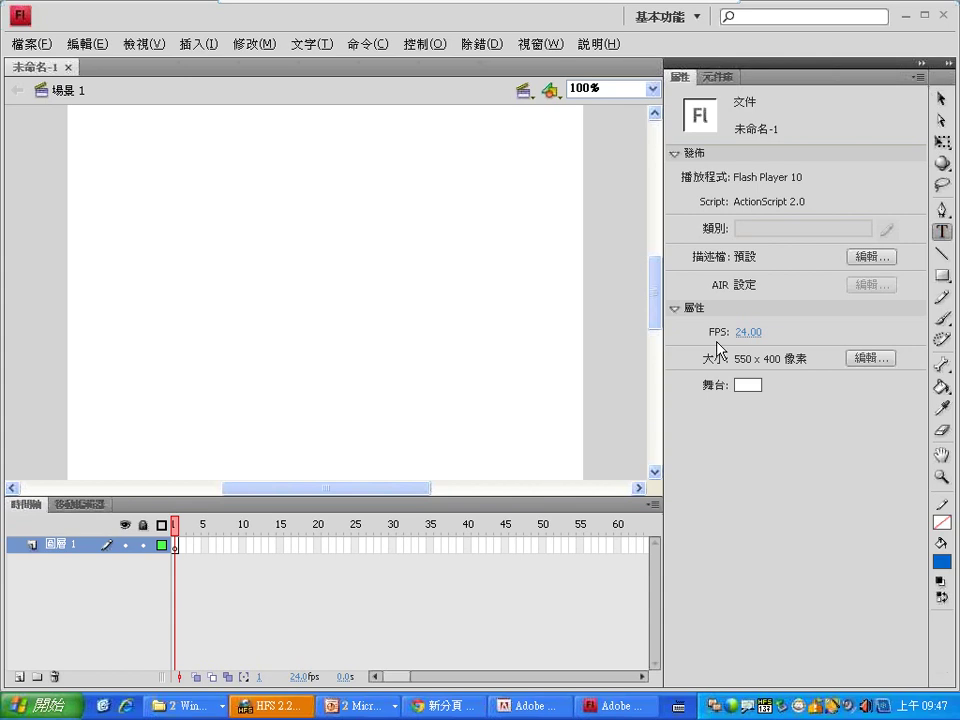
key("t")
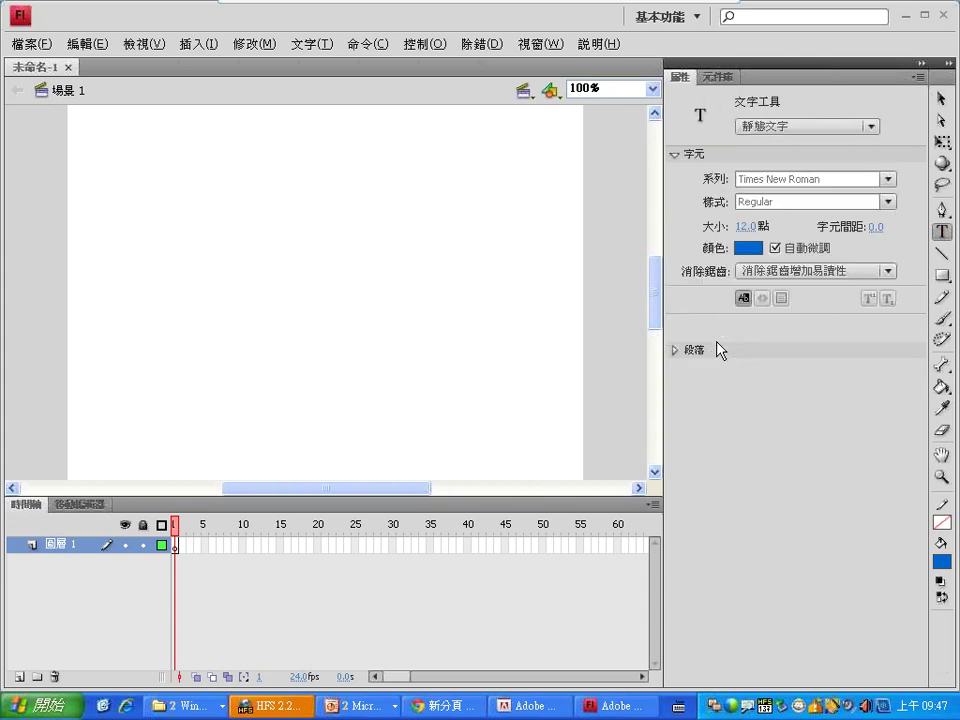
left_click(886, 180)
scroll(945, 633, "up", 8)
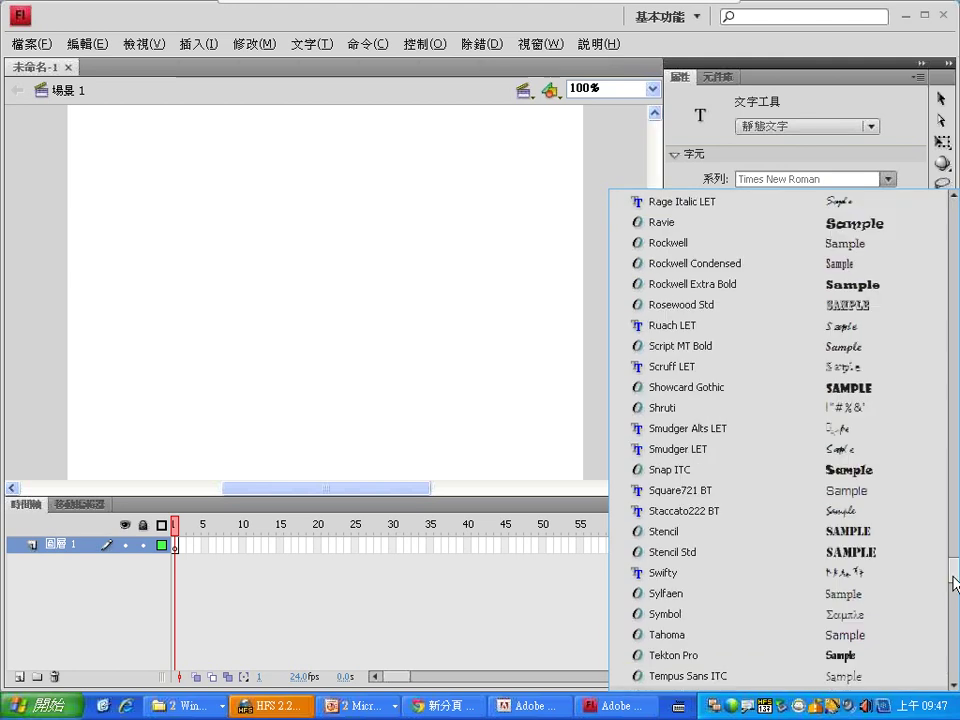
left_click(781, 578)
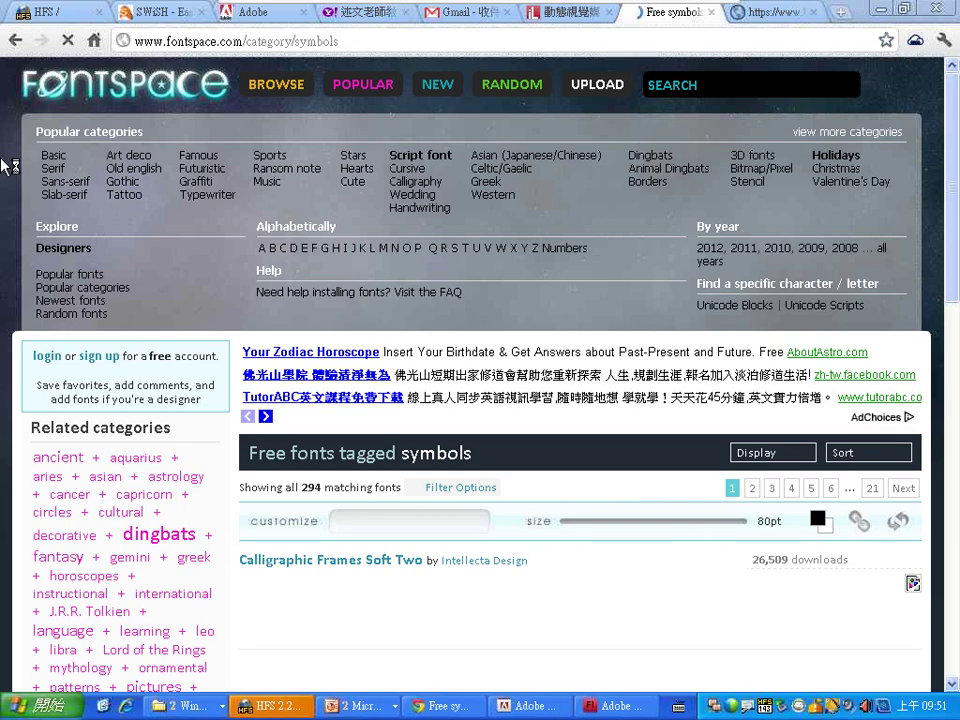
In Chrome, return to the Google results for "free symbol font" and open the FontSpace symbols page.
left_click(15, 41)
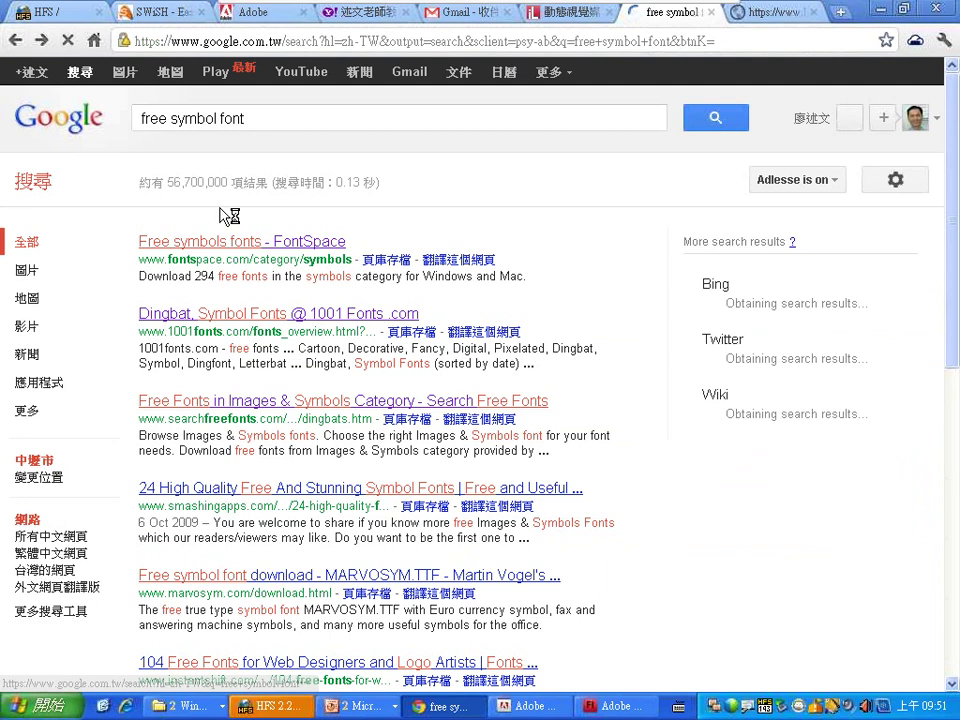
left_click_drag(247, 119, 137, 119)
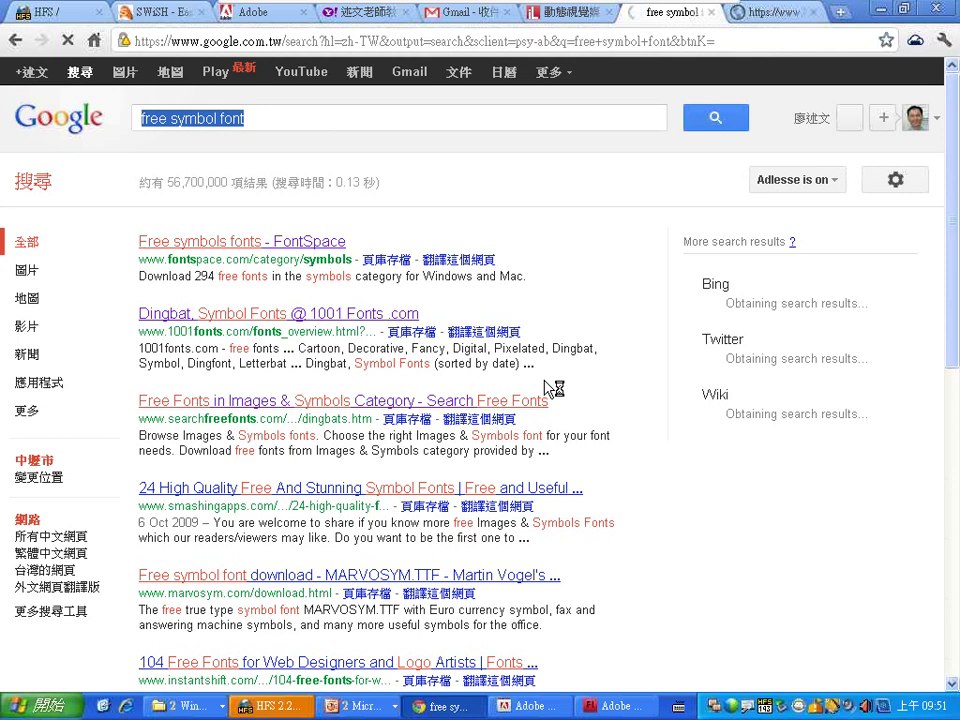
left_click(313, 245)
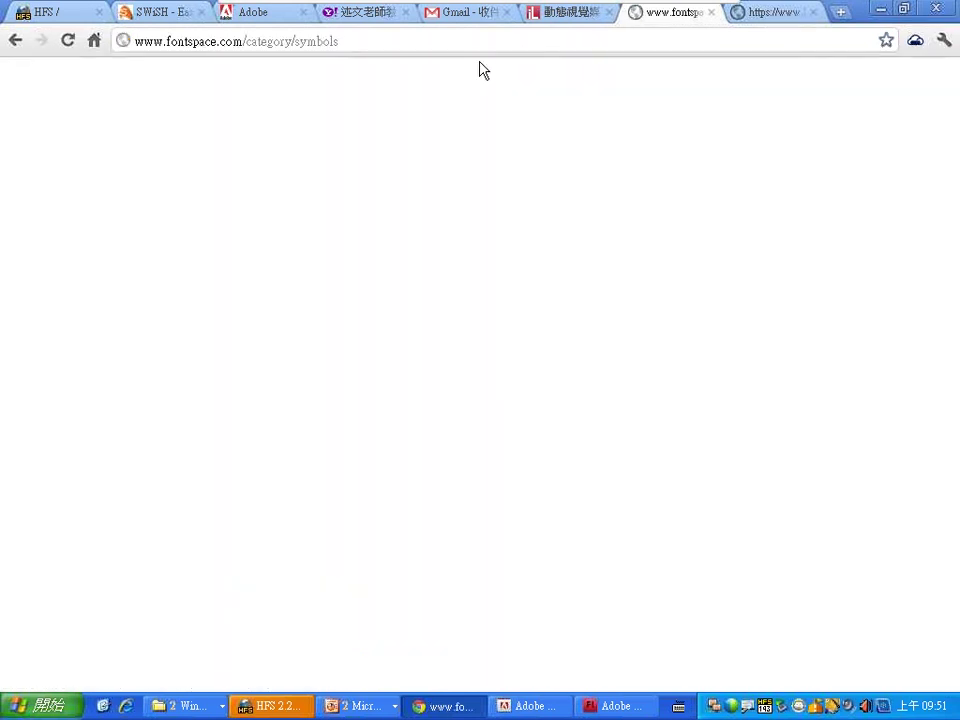
Switch to Flash, set the text size to 96 pt and enter the text "abcdefghij" on the upper part of the stage.
left_click(598, 707)
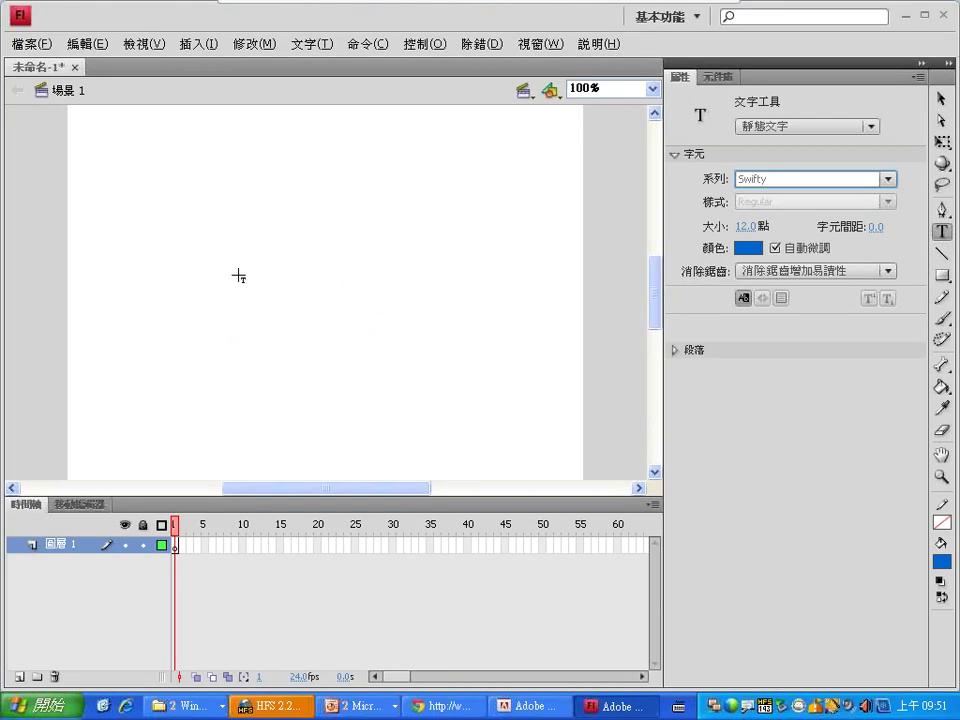
left_click(745, 227)
type("96")
key("Return")
left_click(155, 255)
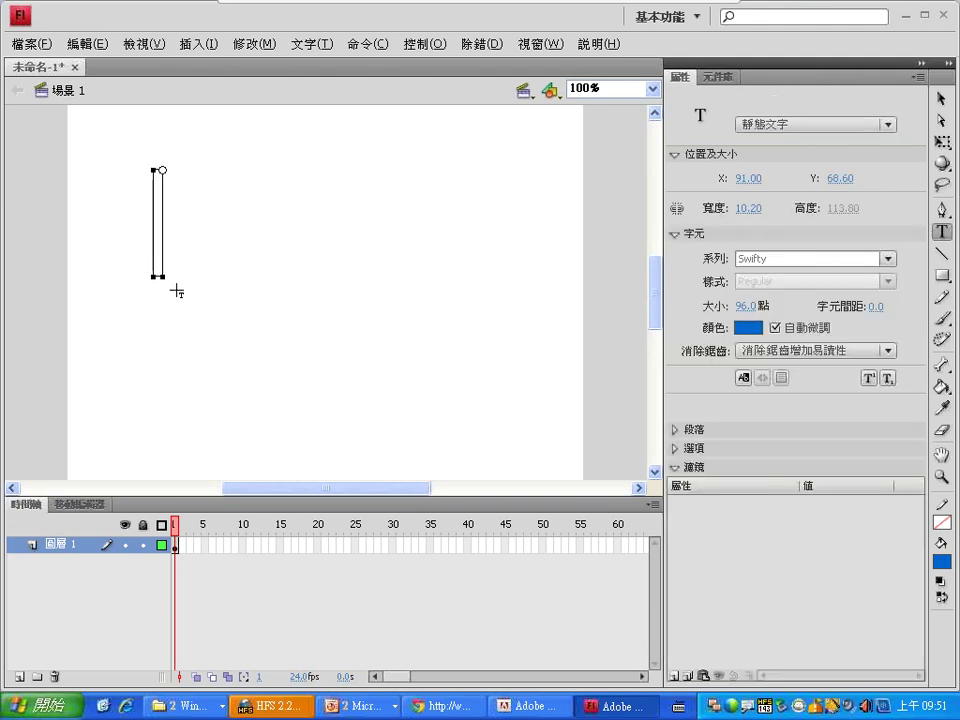
type("abcdef")
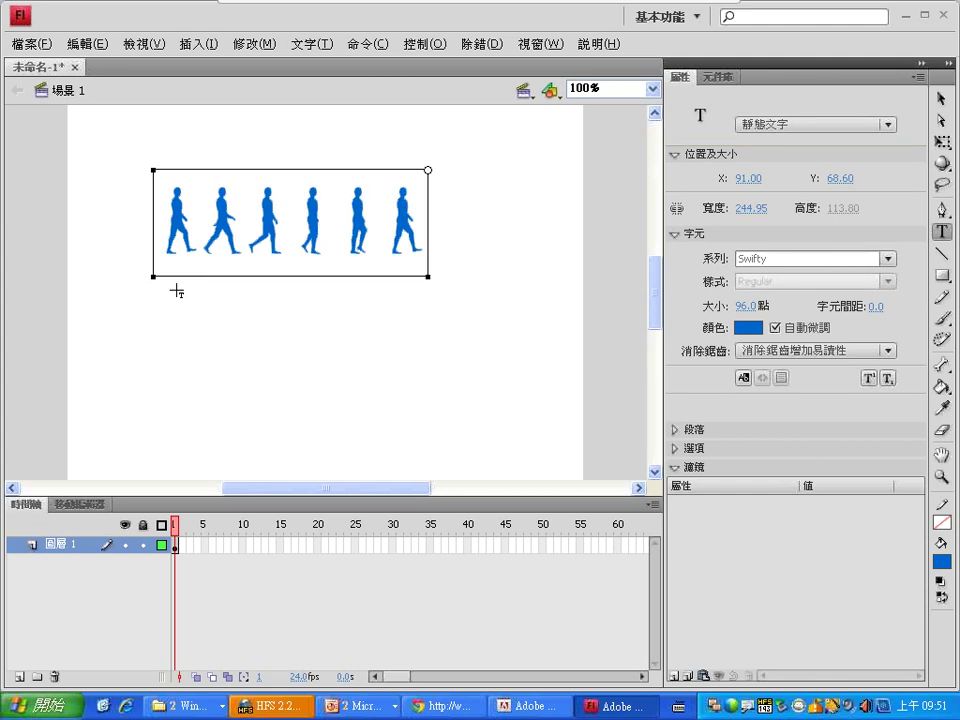
type("ghij")
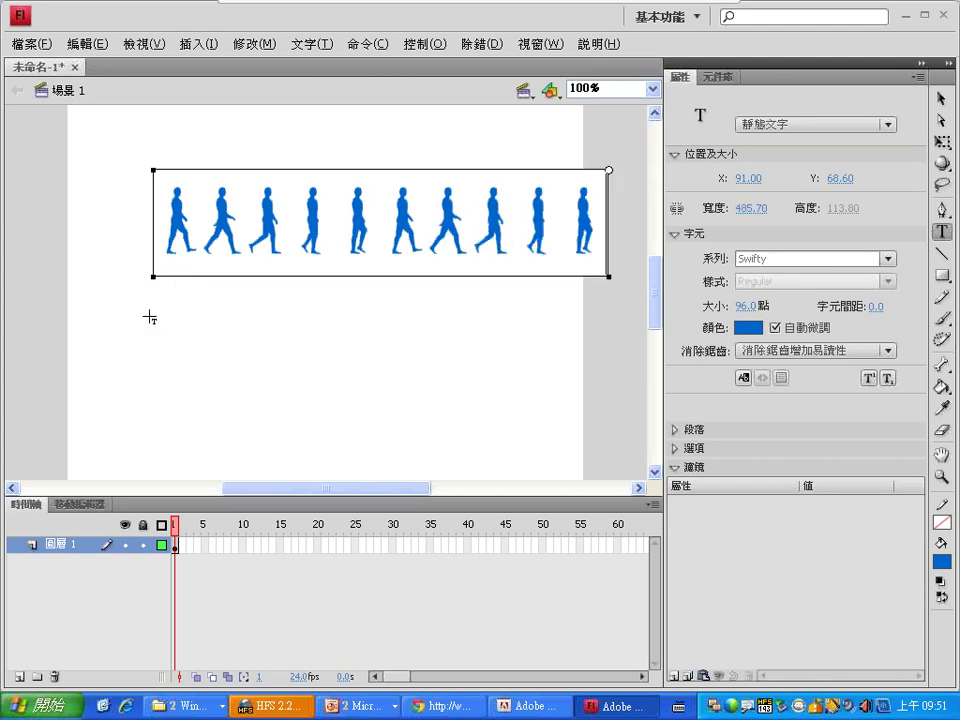
Draw a fixed-width text box about 370 px wide below the walking figures and fill it with eight jumping-figure characters in capital letters.
left_click(133, 311)
left_click_drag(131, 311, 474, 416)
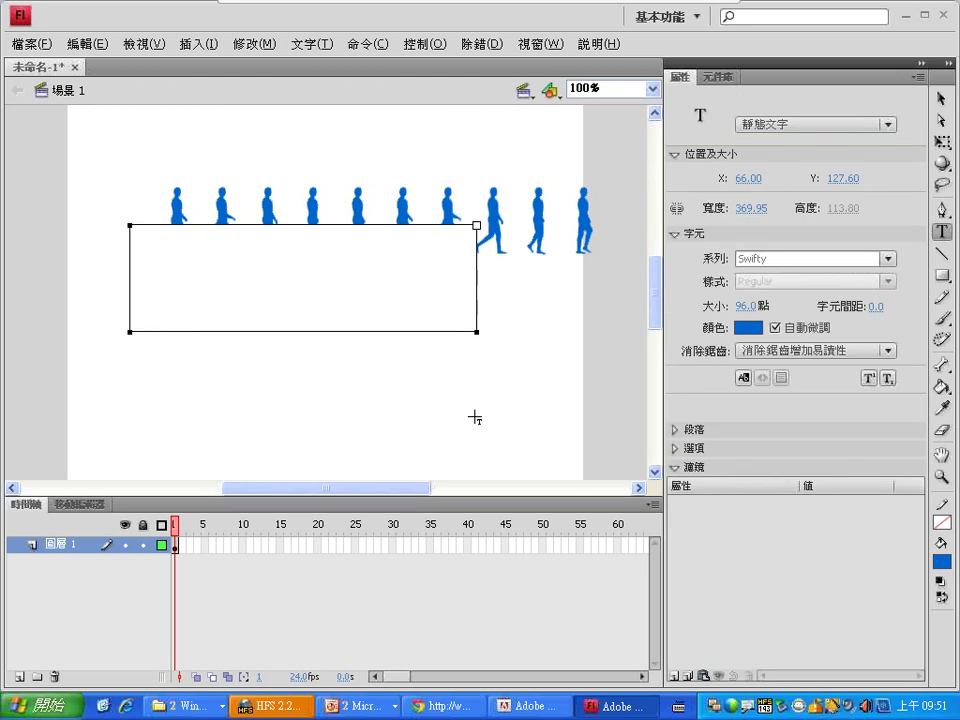
type("abcde")
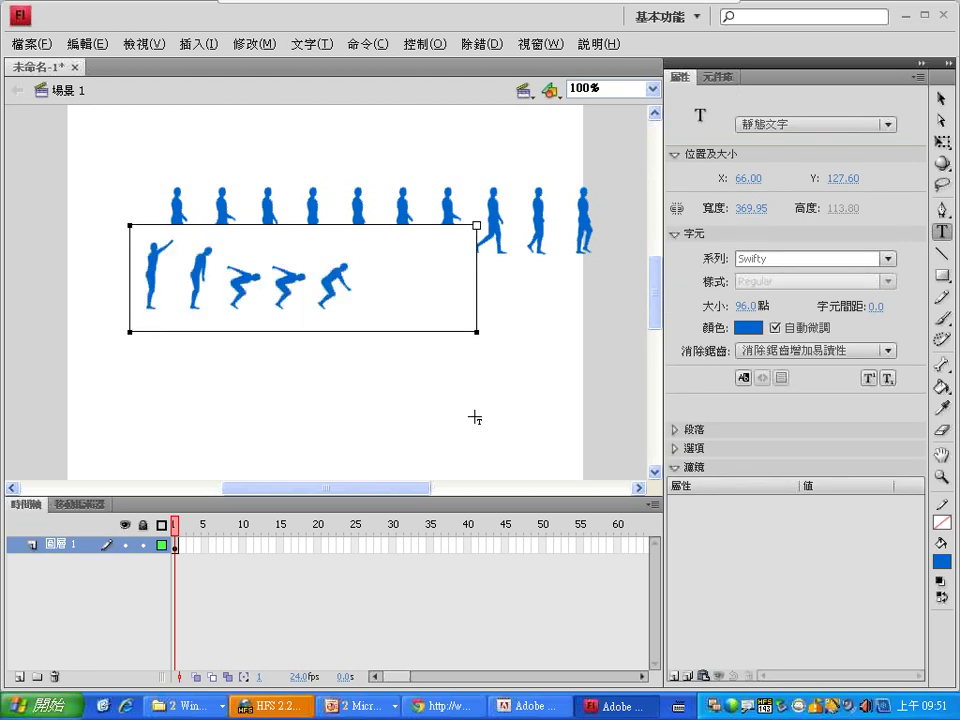
type("fgh")
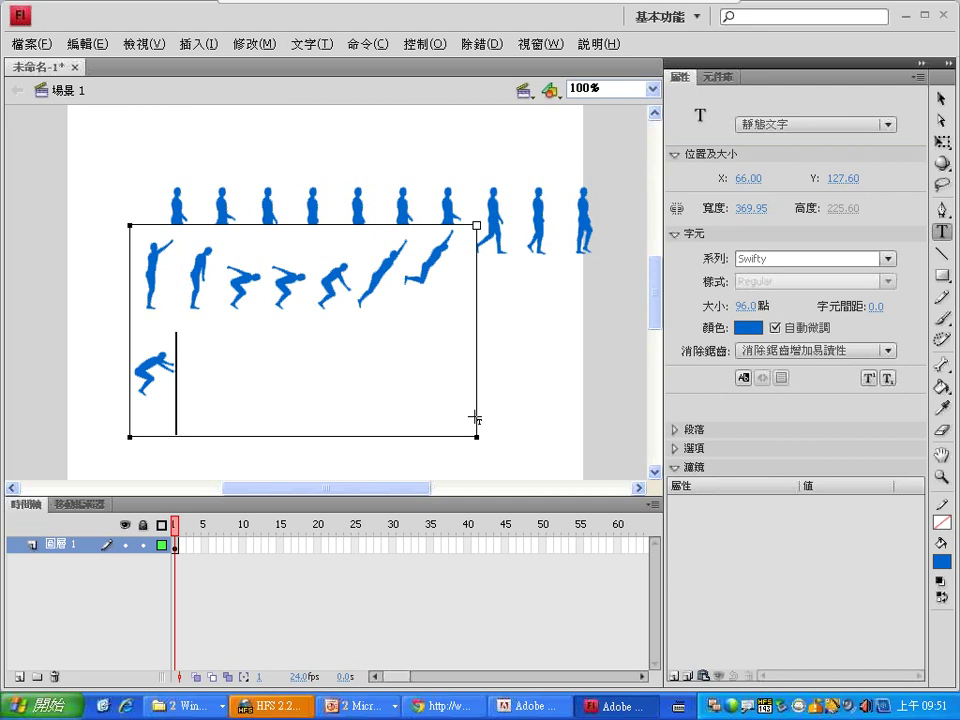
Move the walking-figure line to about X 36, Y 20 and the jumping-figure box to about X 44, Y 164.
left_click(941, 99)
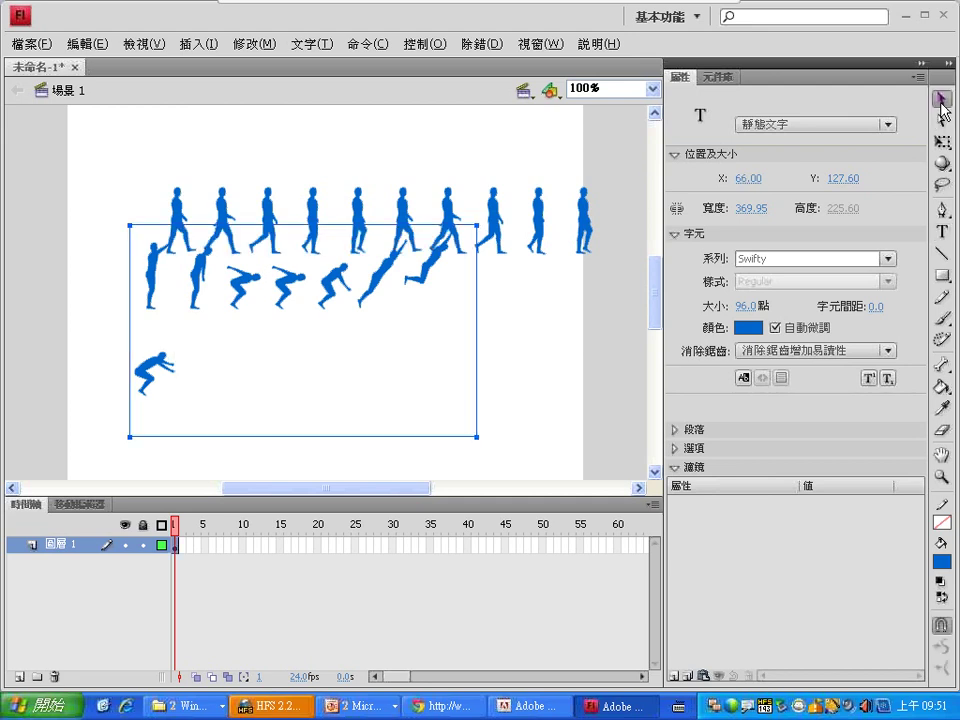
left_click_drag(581, 220, 531, 180)
left_click_drag(380, 282, 366, 317)
Open both text blocks for editing and examine their width handles and how their text lines run and wrap.
left_click(941, 231)
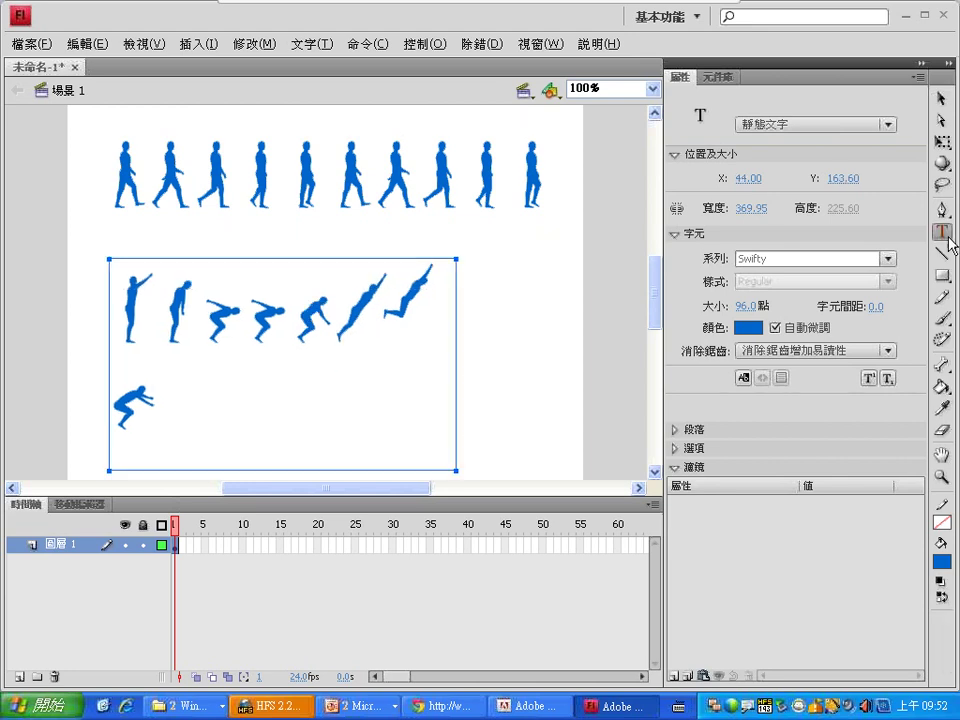
left_click(526, 194)
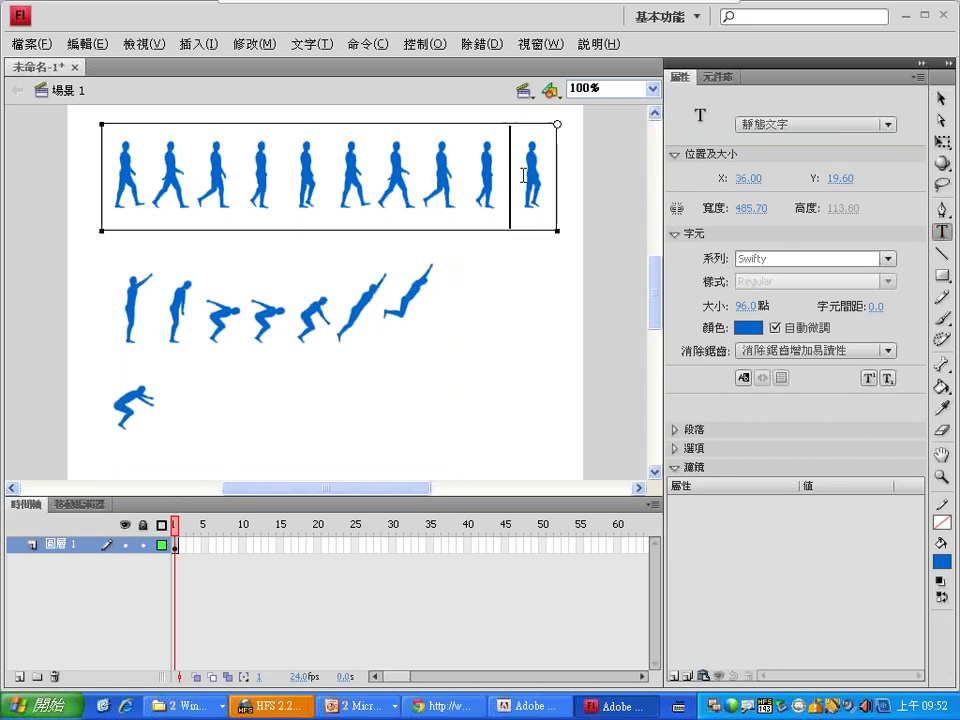
key("ctrl+shift+d")
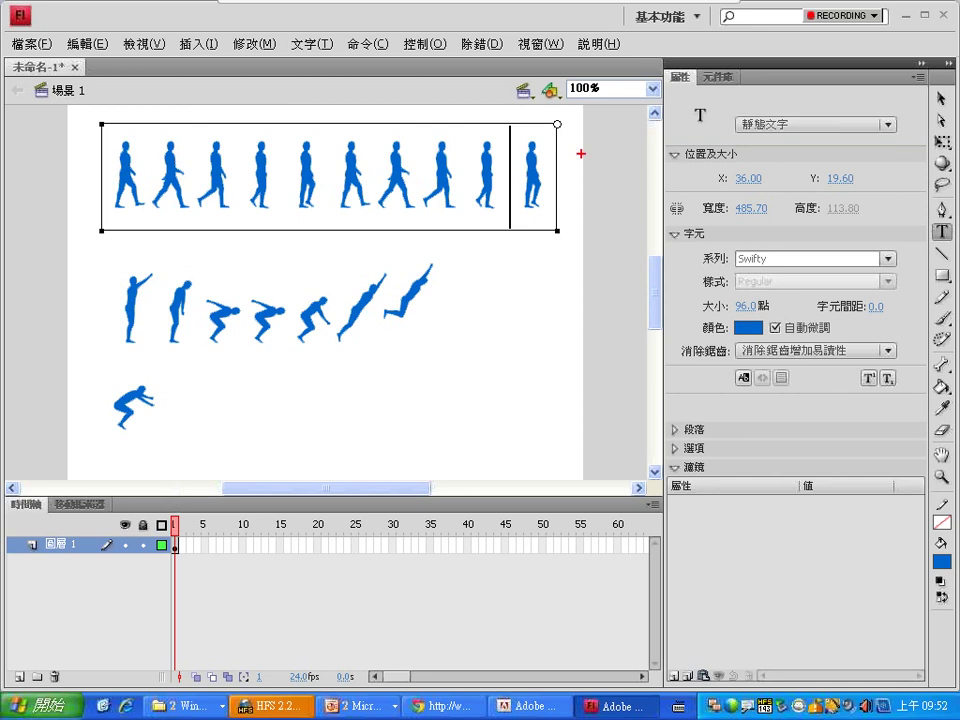
mouse_move(579, 138)
left_mouse_down()
mouse_move(538, 123)
mouse_move(575, 142)
left_mouse_up()
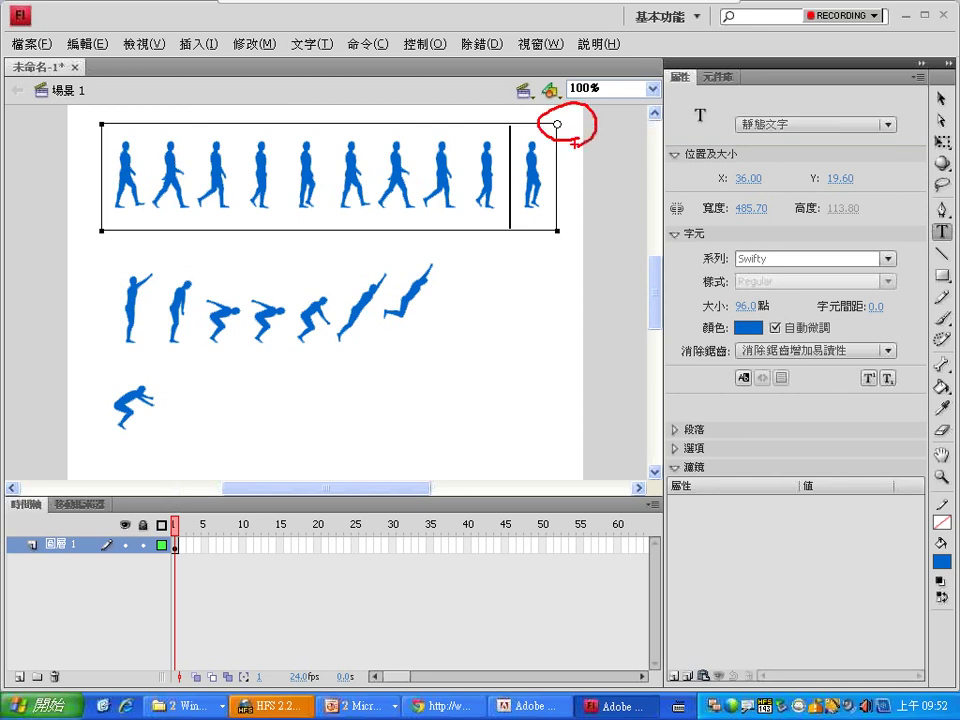
left_click(383, 305)
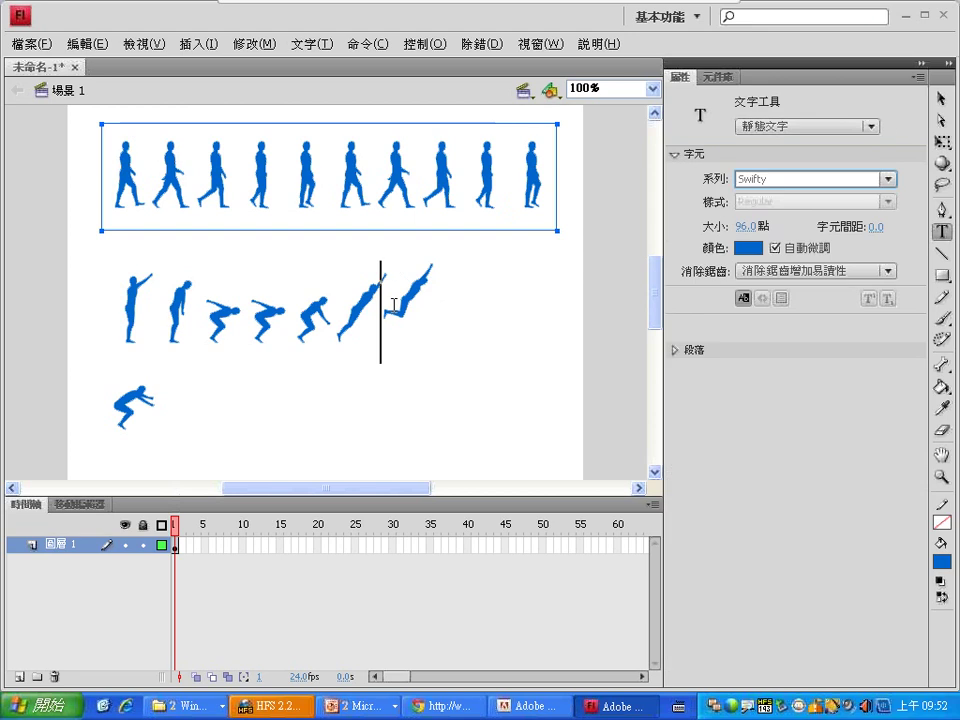
key("ctrl+shift+d")
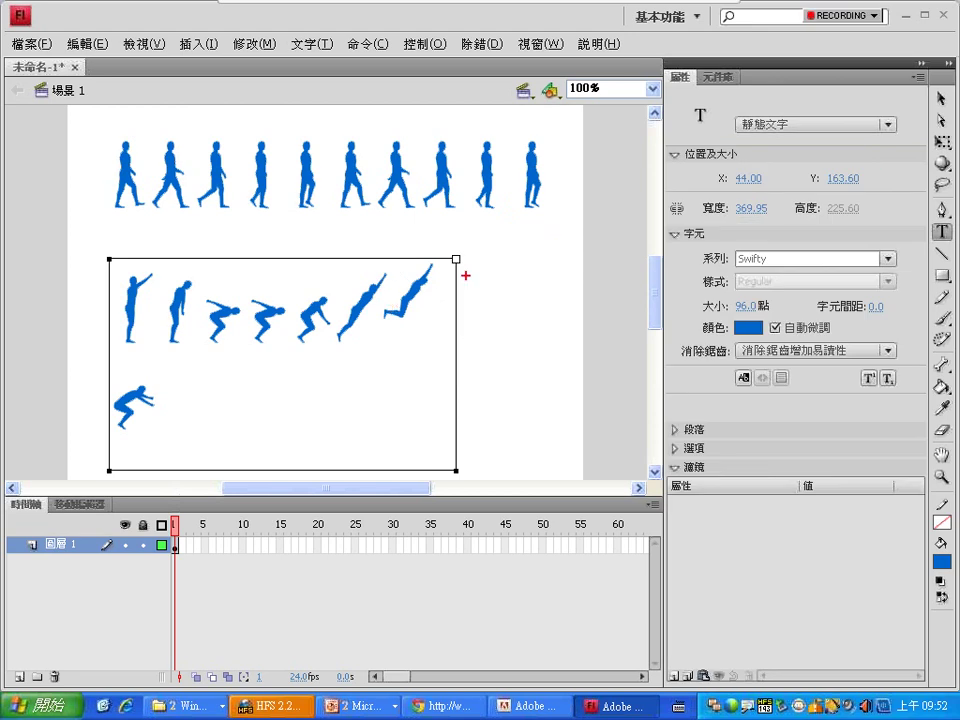
mouse_move(474, 271)
left_mouse_down()
mouse_move(437, 266)
mouse_move(487, 283)
left_mouse_up()
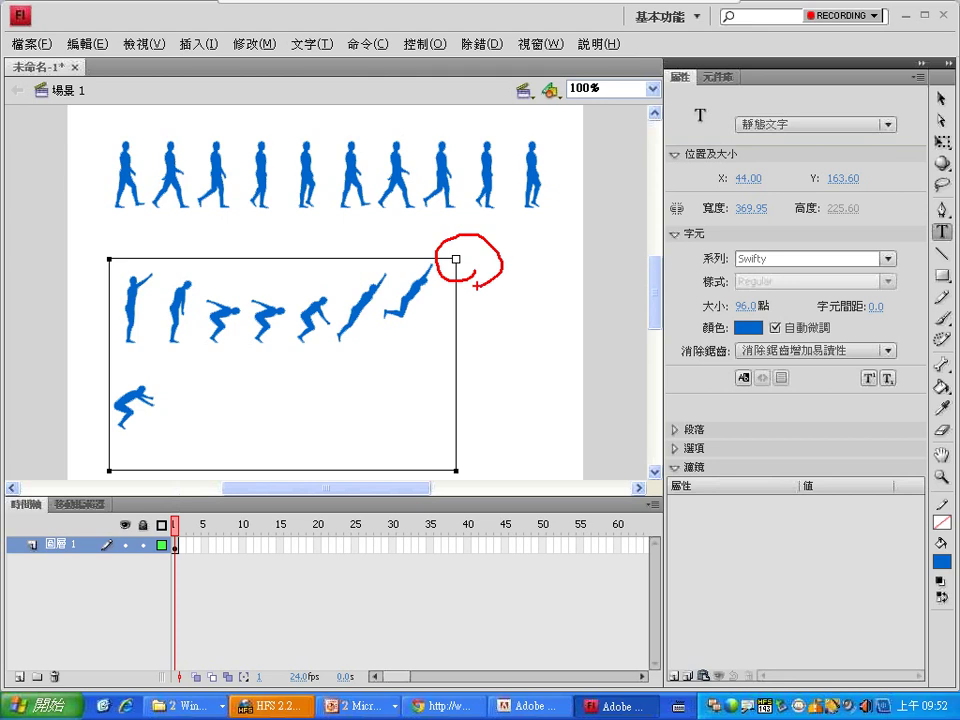
left_click_drag(109, 128, 109, 205)
mouse_move(109, 155)
left_mouse_down()
mouse_move(611, 155)
mouse_move(576, 230)
left_mouse_up()
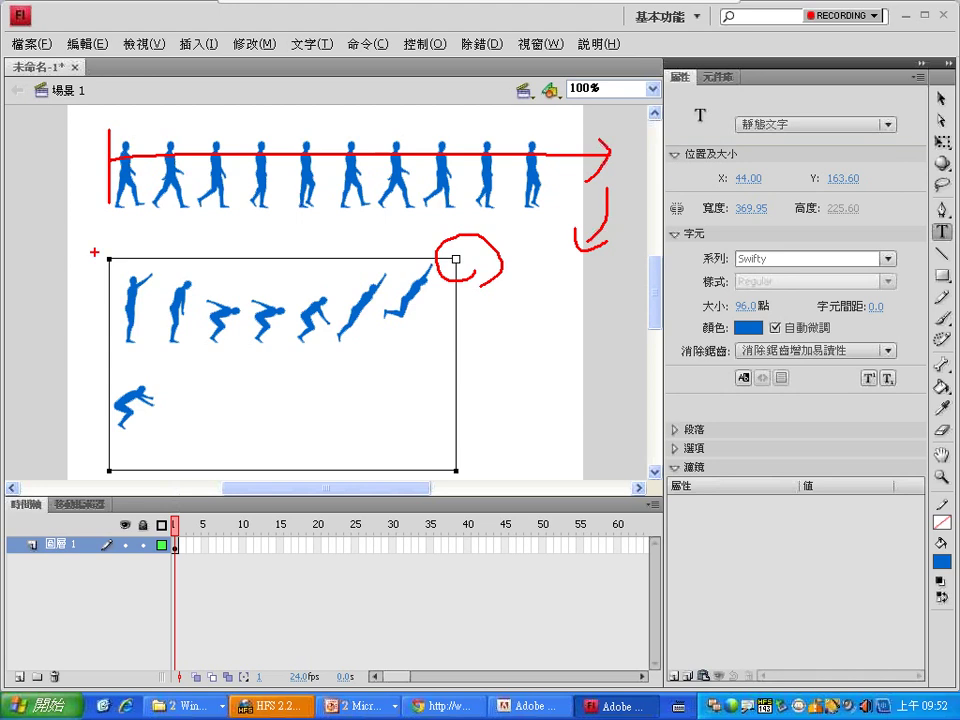
mouse_move(97, 255)
left_mouse_down()
mouse_move(106, 395)
mouse_move(220, 479)
mouse_move(470, 462)
mouse_move(482, 282)
mouse_move(104, 259)
left_mouse_up()
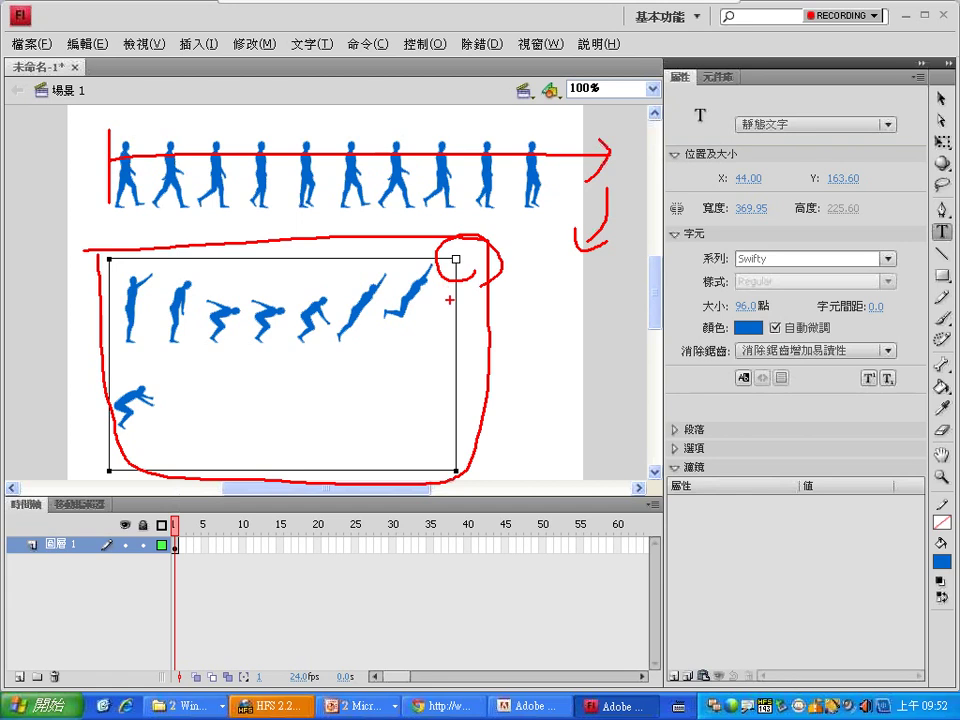
mouse_move(441, 295)
left_mouse_down()
mouse_move(307, 385)
mouse_move(152, 412)
mouse_move(152, 394)
mouse_move(207, 421)
left_mouse_up()
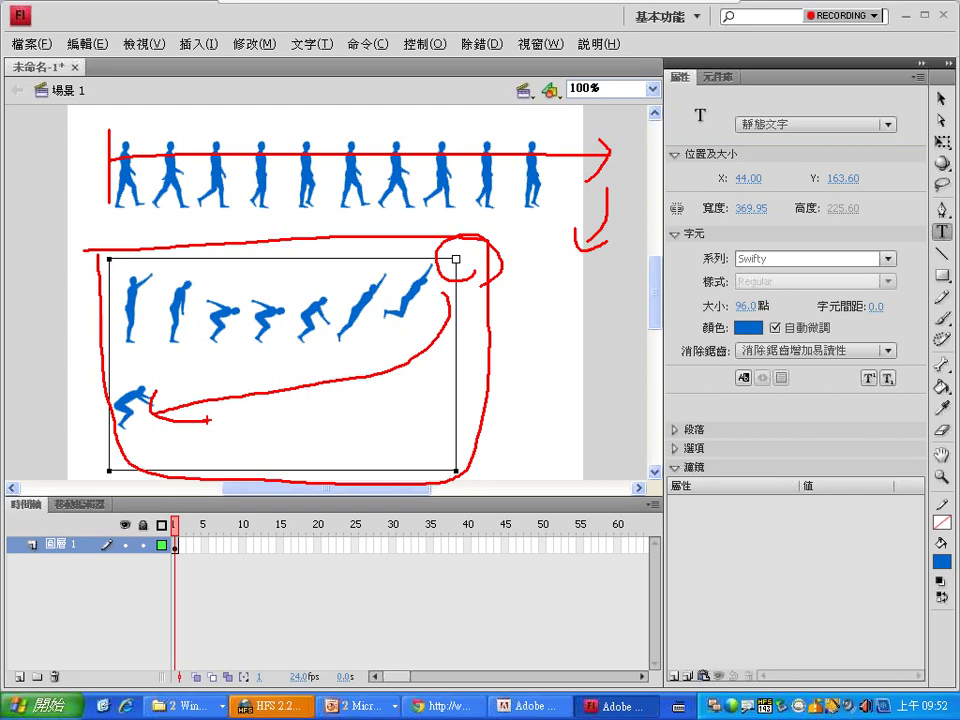
key("Escape")
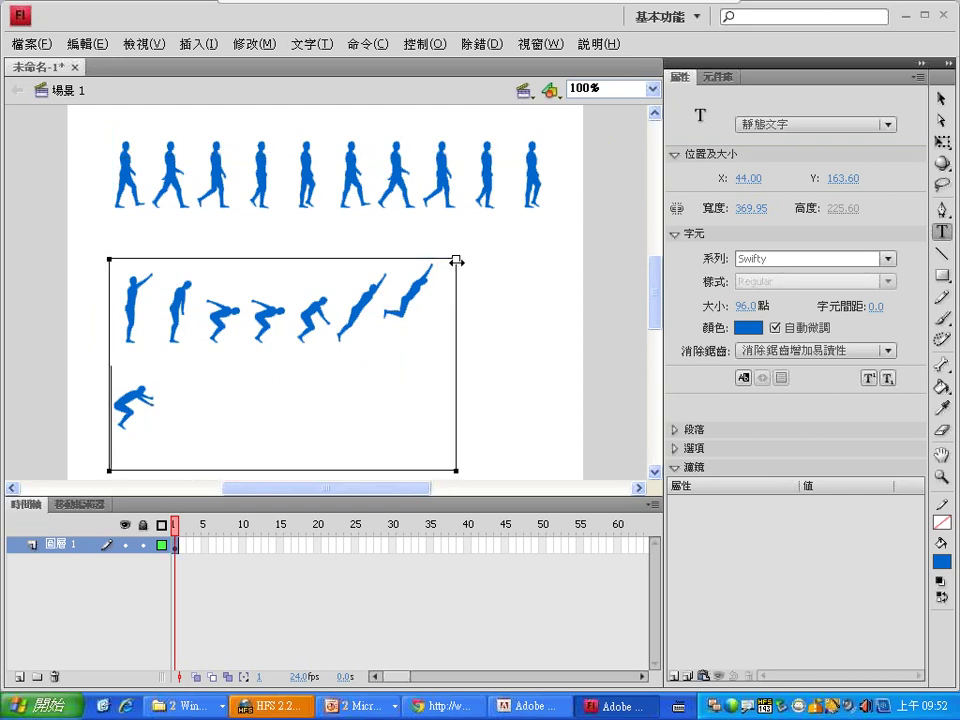
Resize the jumping-figure text box to about 388 px and 277 px wide, and return it to a single auto-width line.
left_click_drag(456, 261, 473, 259)
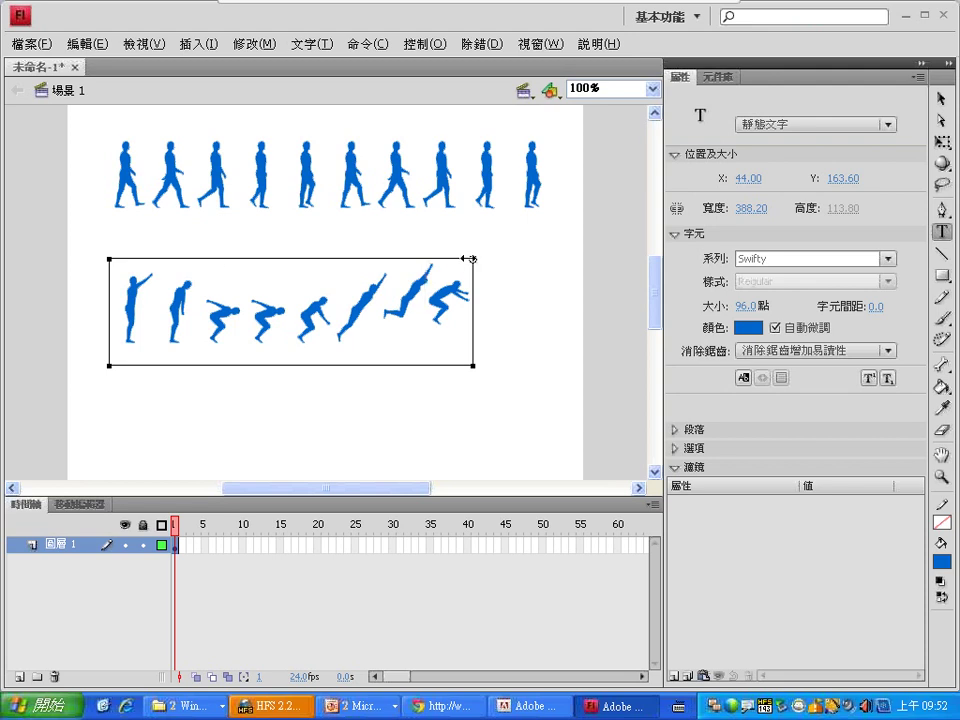
left_click_drag(469, 259, 369, 259)
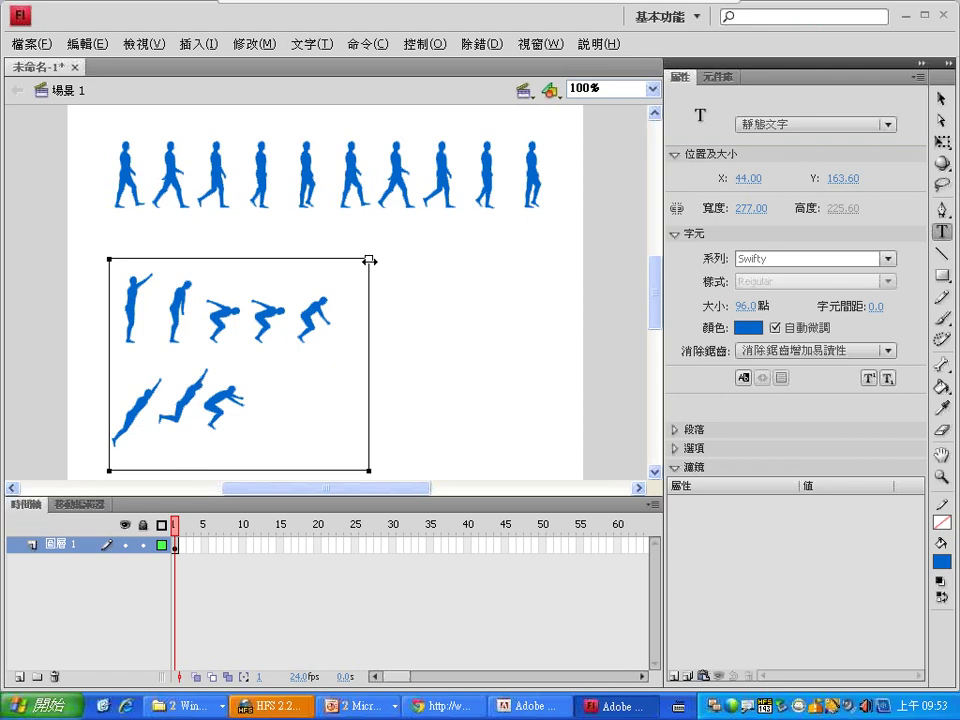
left_click_drag(369, 261, 473, 259)
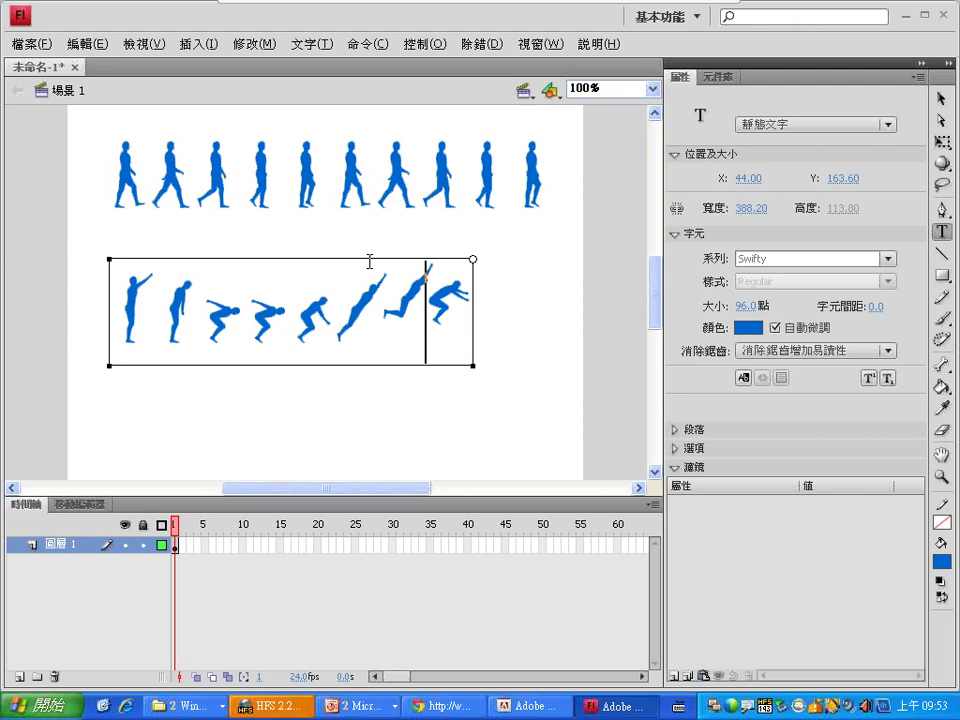
Replace the jumping-figure text with a new sequence of eight capital letters from A to H.
left_click_drag(112, 300, 480, 313)
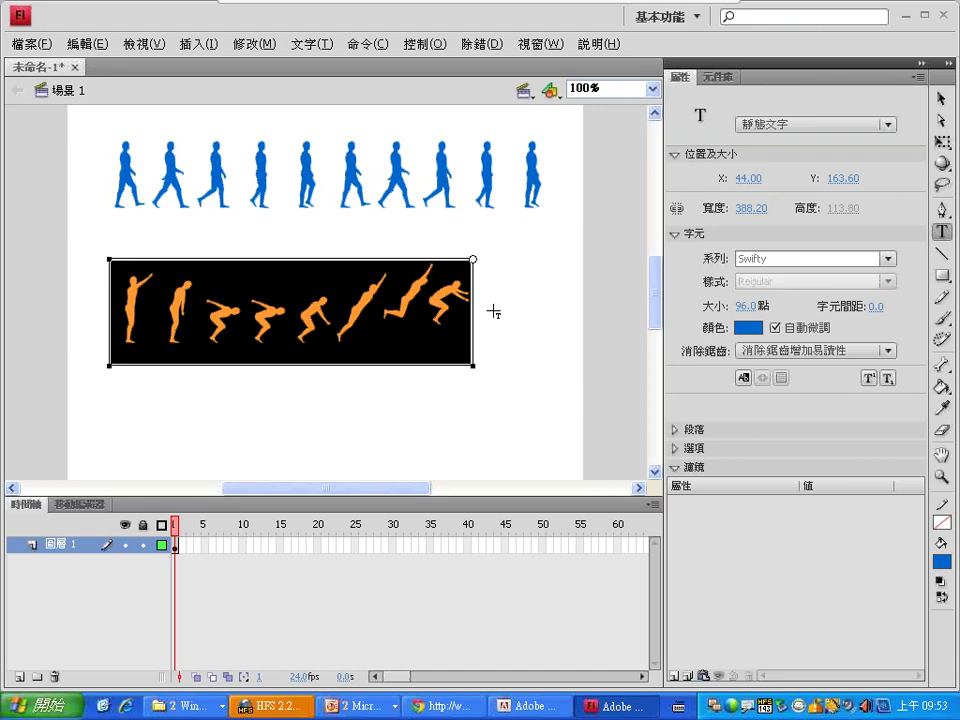
key("Delete")
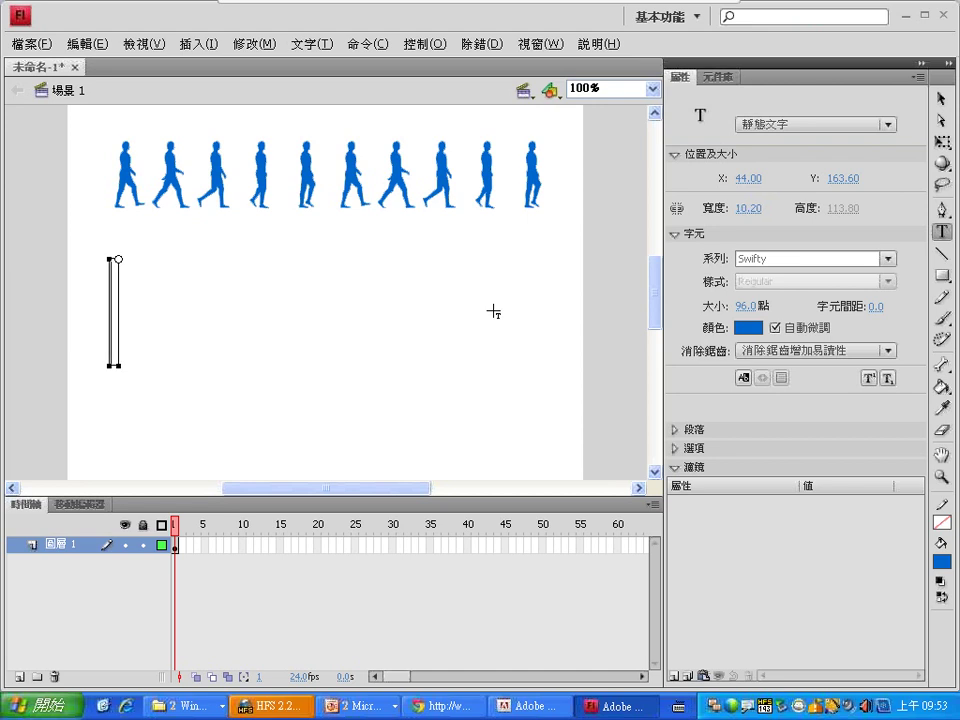
type("abcdefgh")
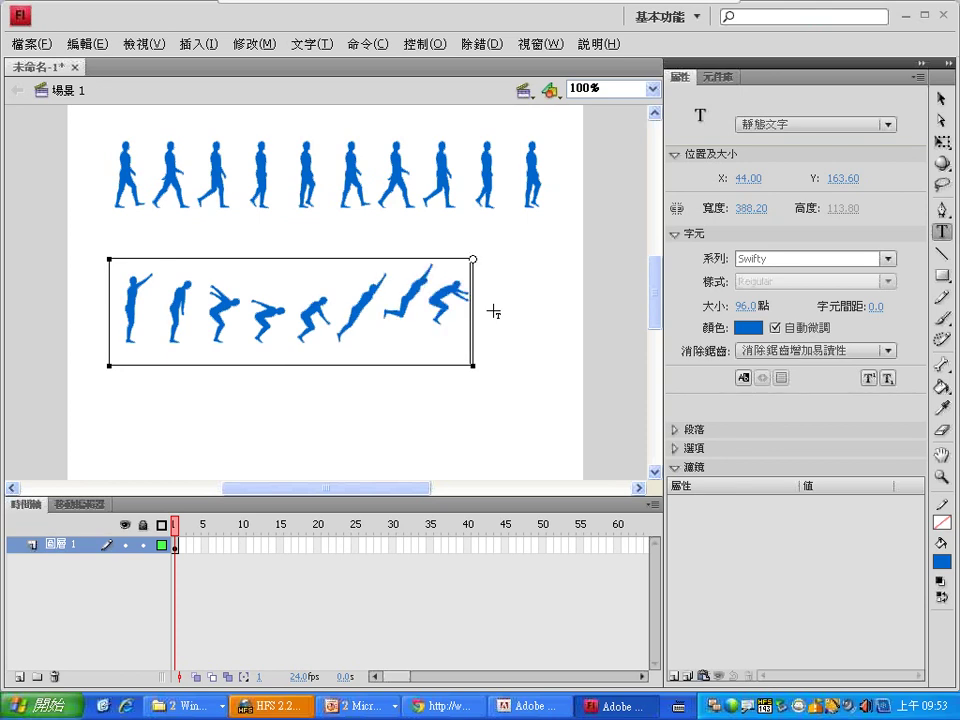
Clear the lower text block and enter a new line of nine running and jumping figure characters.
key("BackSpace")
key("BackSpace")
key("BackSpace")
key("BackSpace")
key("BackSpace")
key("BackSpace")
key("BackSpace")
key("BackSpace")
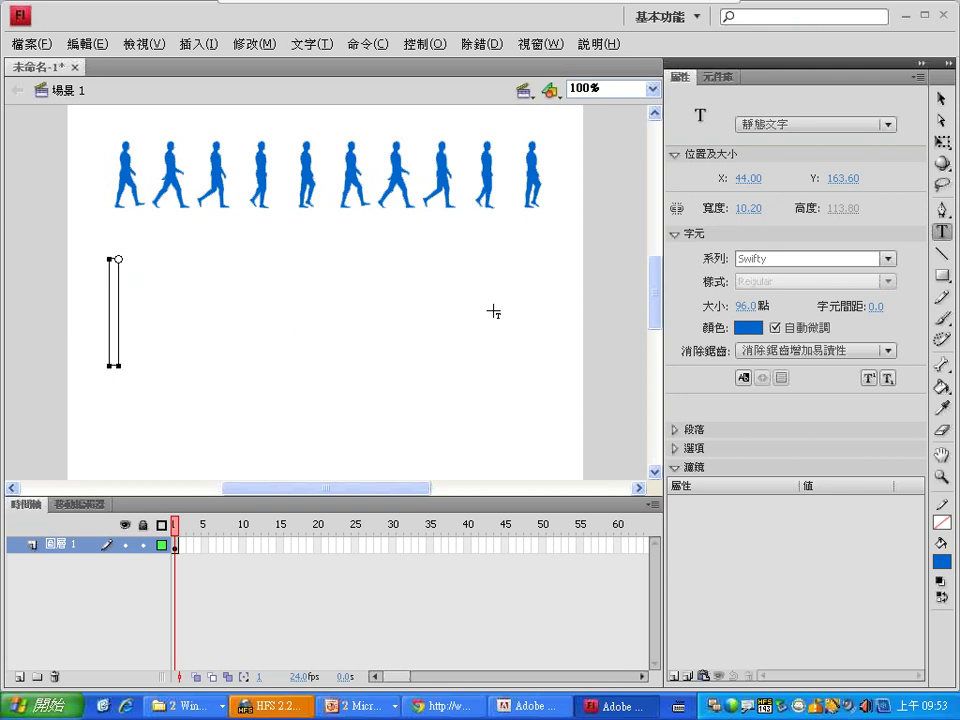
type("asd")
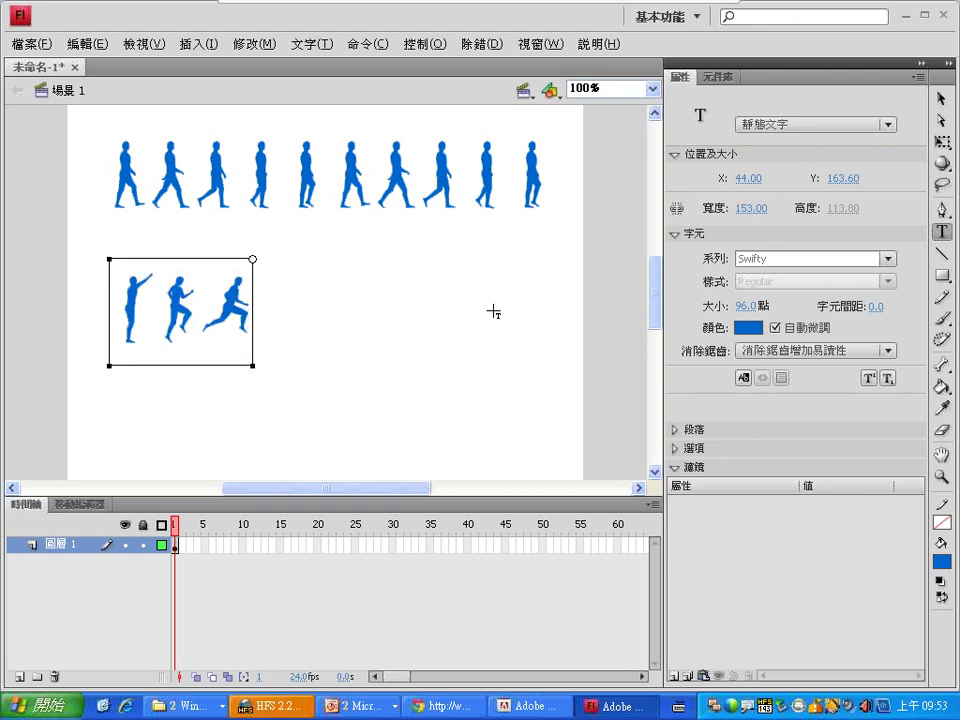
type("hjhjkl")
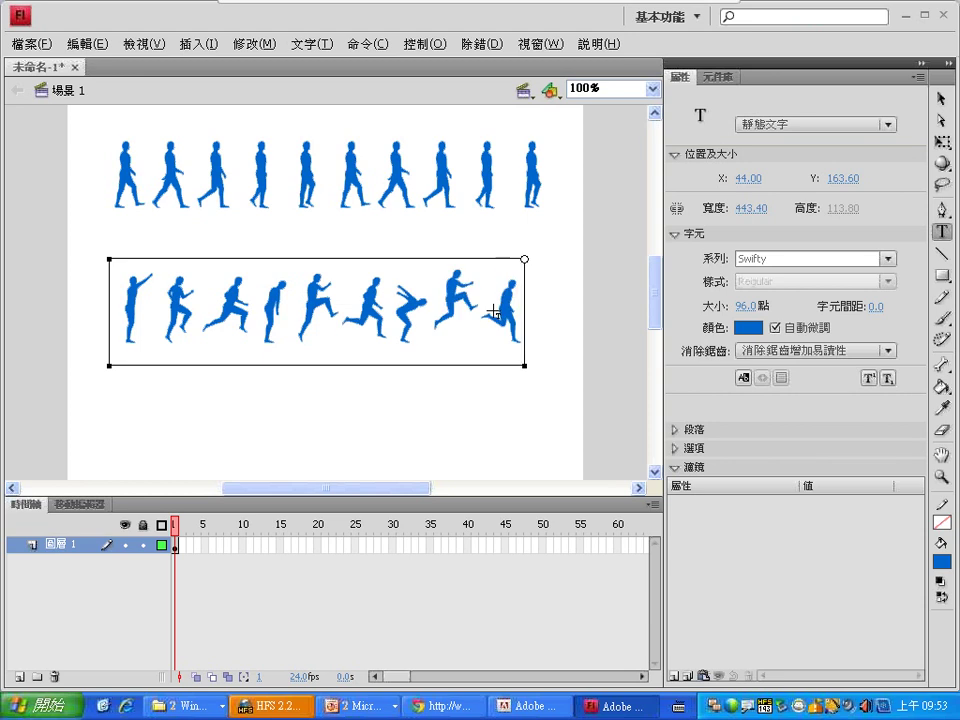
Delete all nine figure characters from the lower text block and switch to the PowerPoint slide show on frame-by-frame animation.
key("BackSpace")
key("BackSpace")
key("BackSpace")
key("BackSpace")
key("BackSpace")
key("BackSpace")
key("BackSpace")
key("BackSpace")
key("BackSpace")
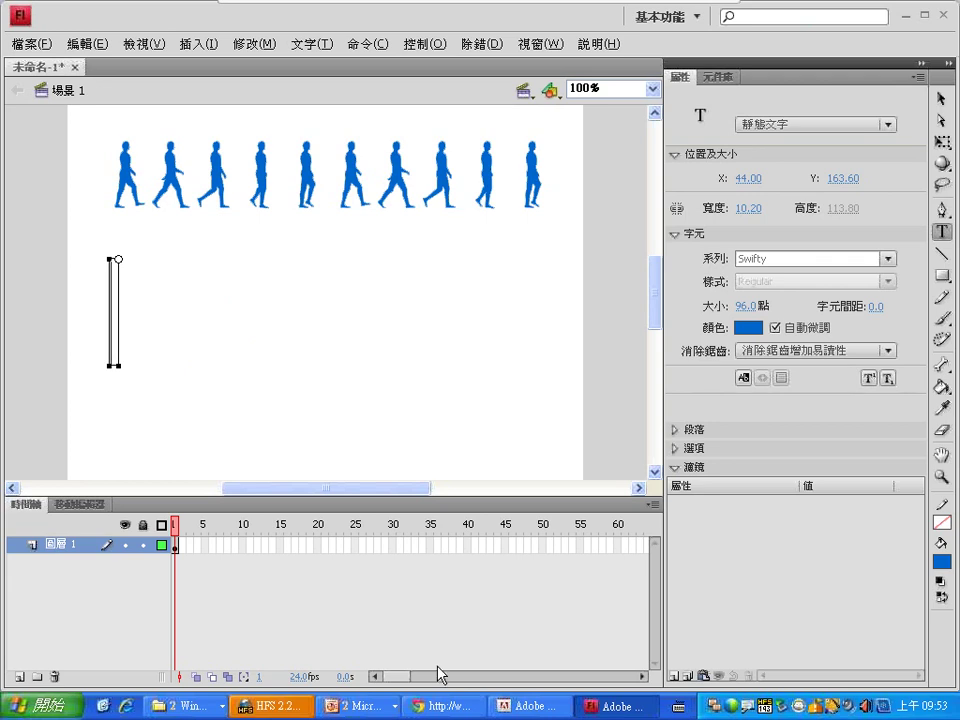
left_click(369, 713)
left_click(378, 664)
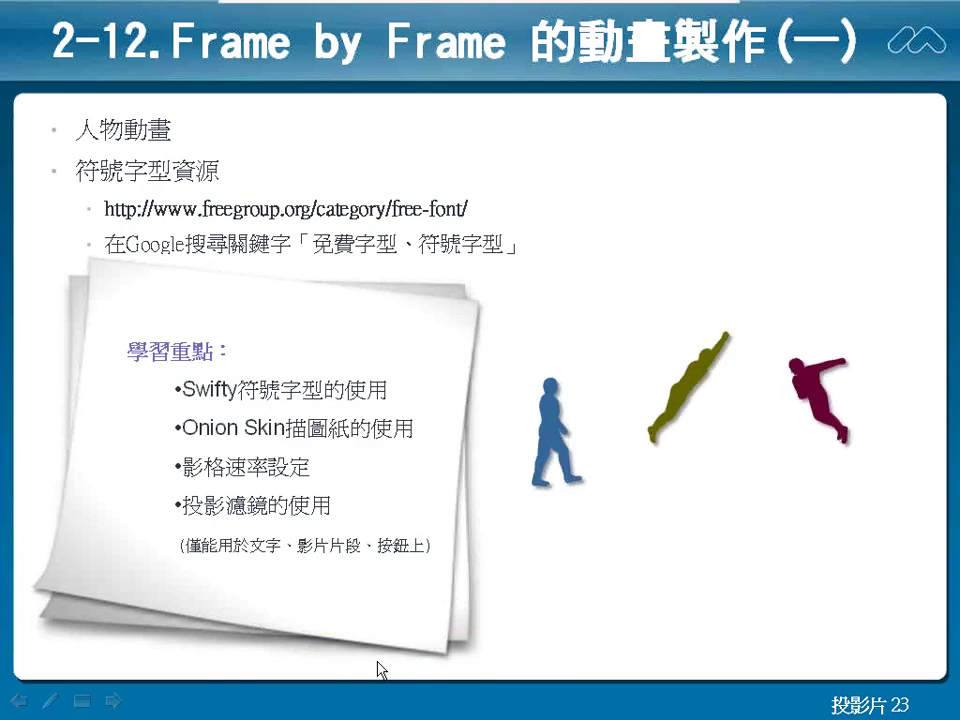
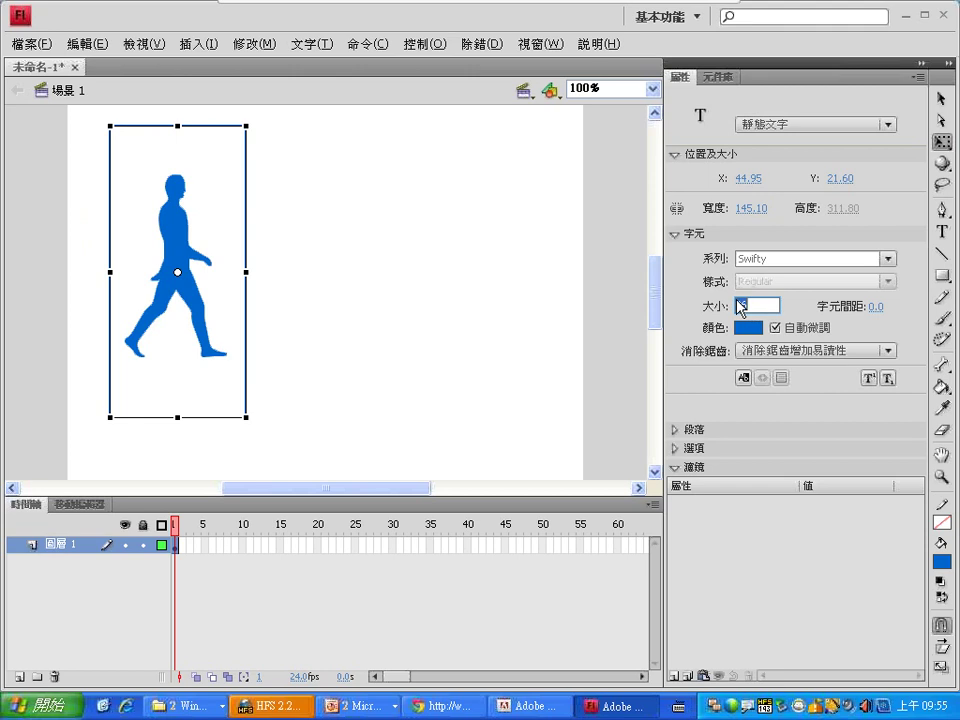
Move the enlarged walking figure to about X 83, Y 32, and add and delete an extra layer.
left_click(940, 98)
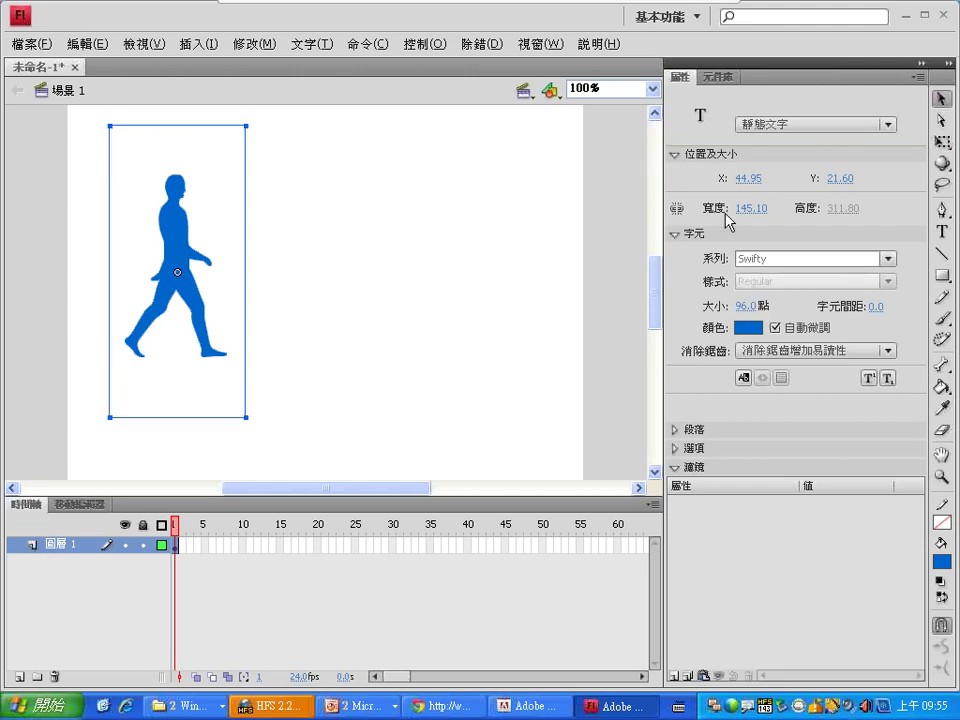
left_click_drag(173, 230, 214, 244)
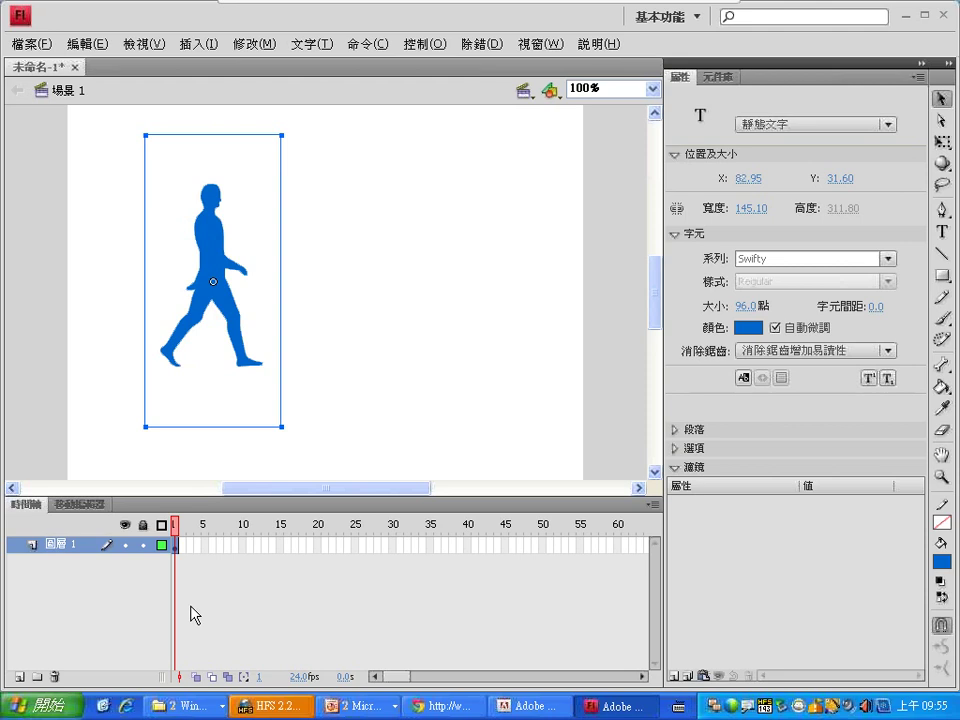
left_click(18, 676)
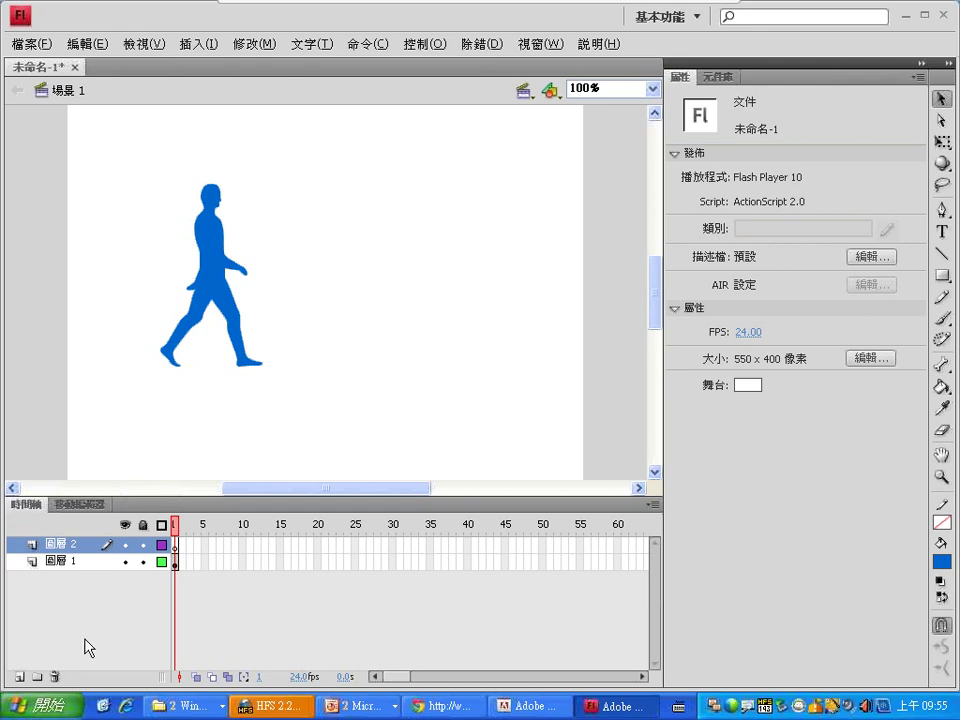
left_click(55, 677)
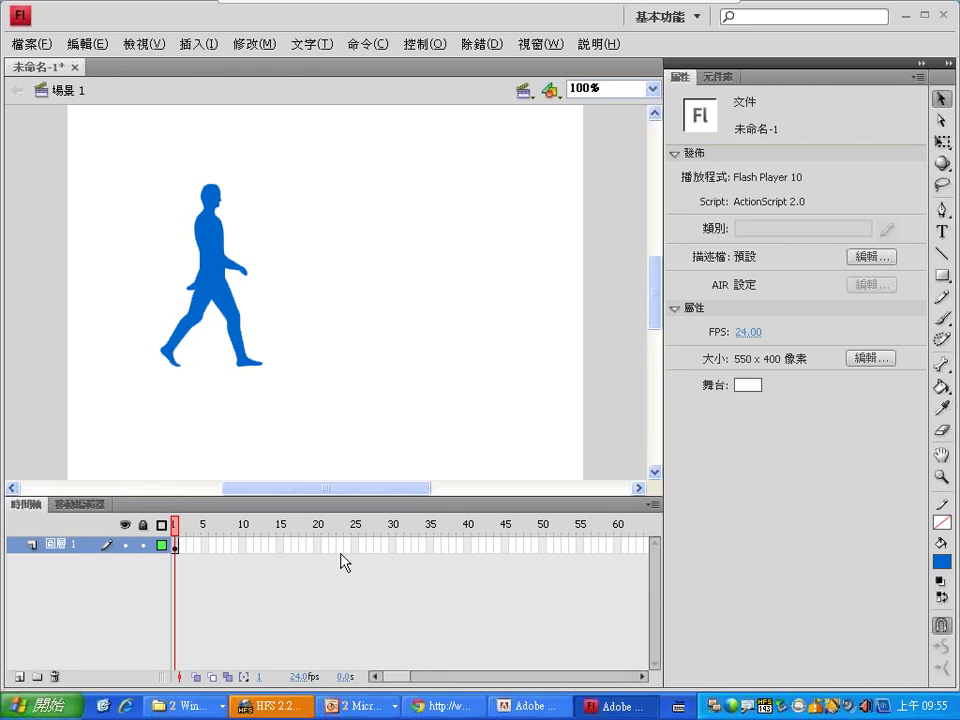
Switch to the PowerPoint slide show, examine the sample figure animations and their shadows, and return to Flash.
left_click(367, 706)
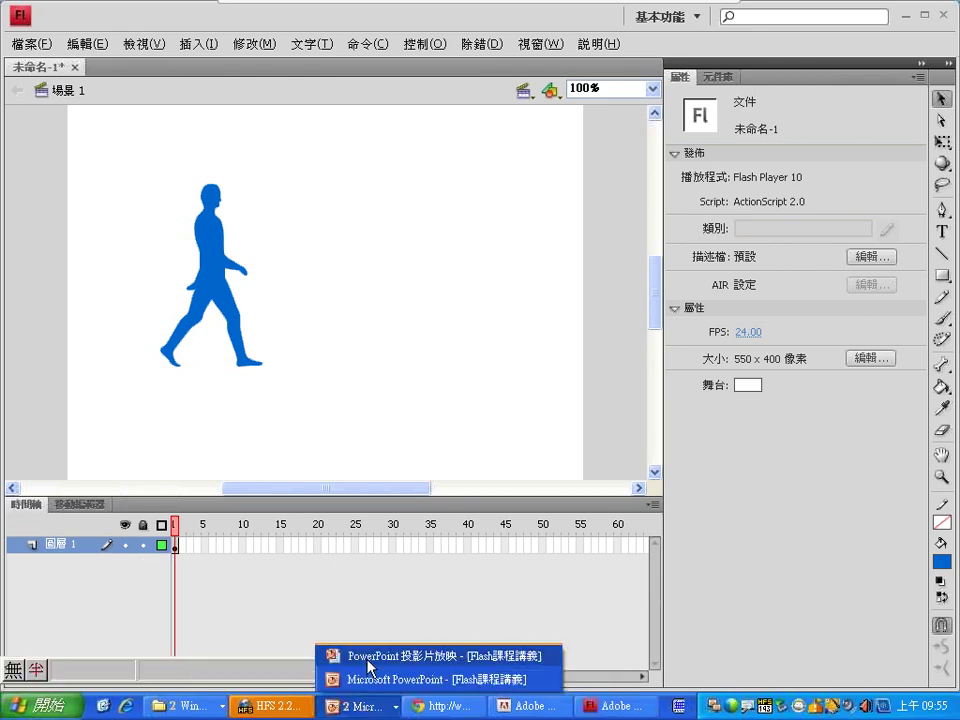
left_click(365, 656)
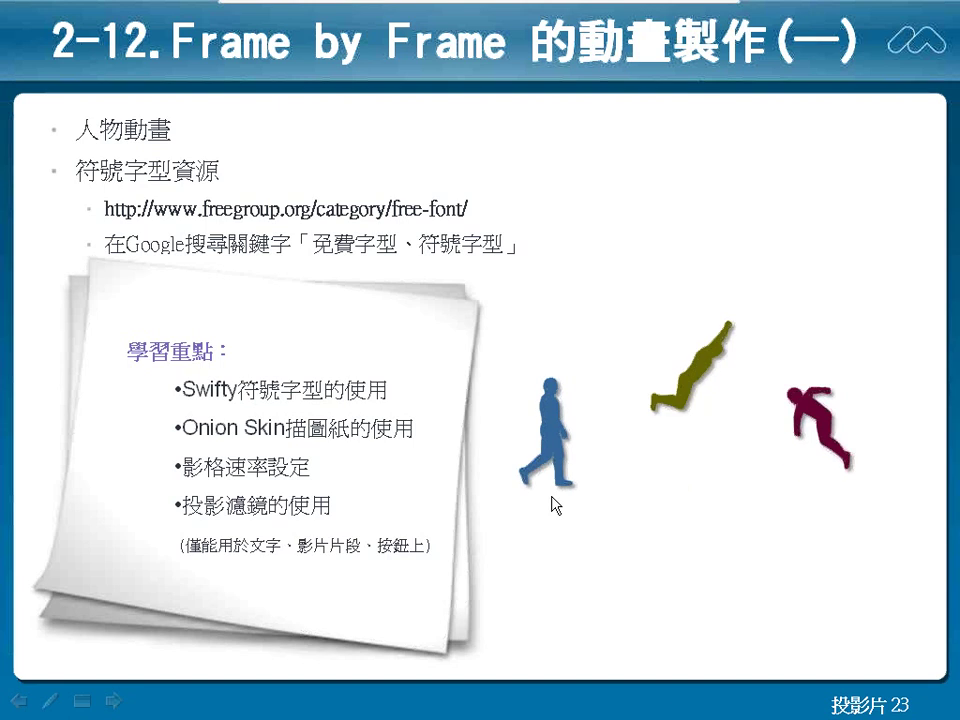
key("alt+Tab")
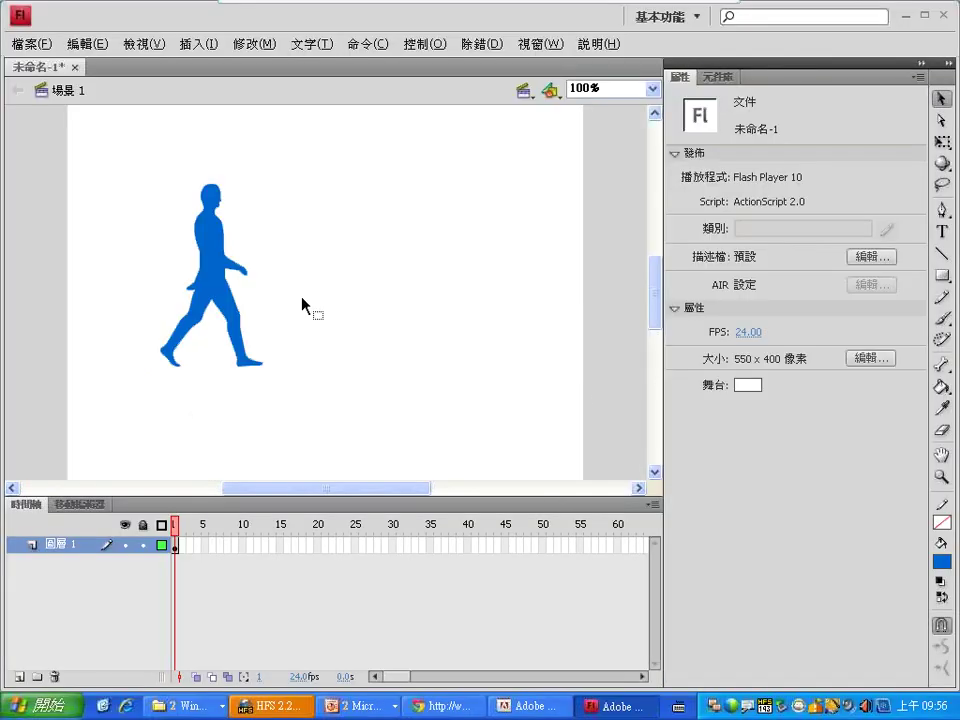
Select the walking-figure text block to work on its filters.
left_click(222, 252)
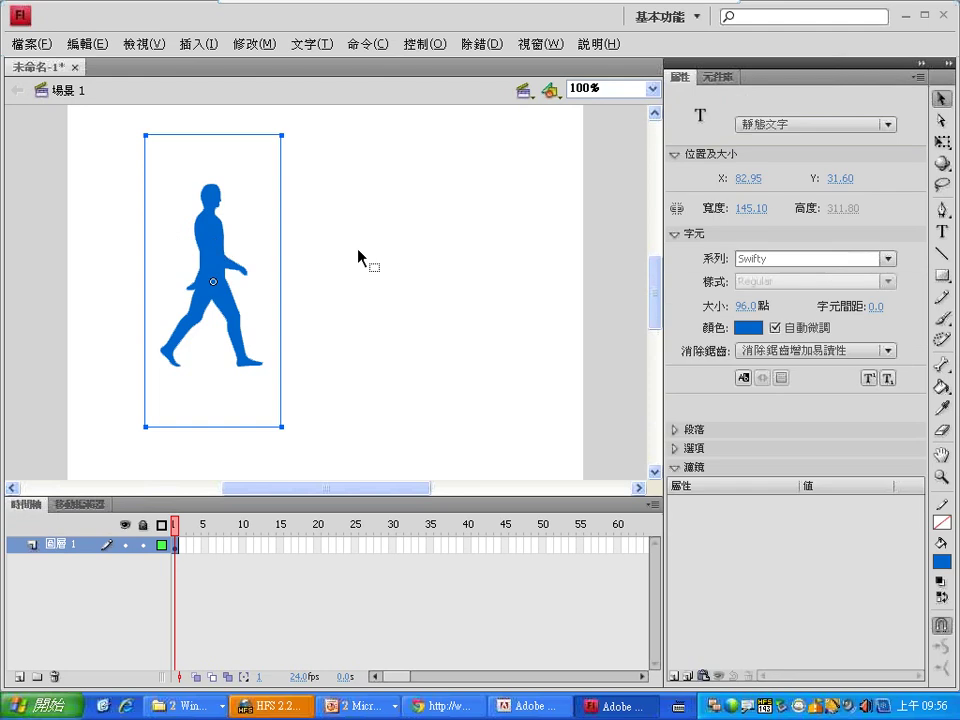
left_click(676, 467)
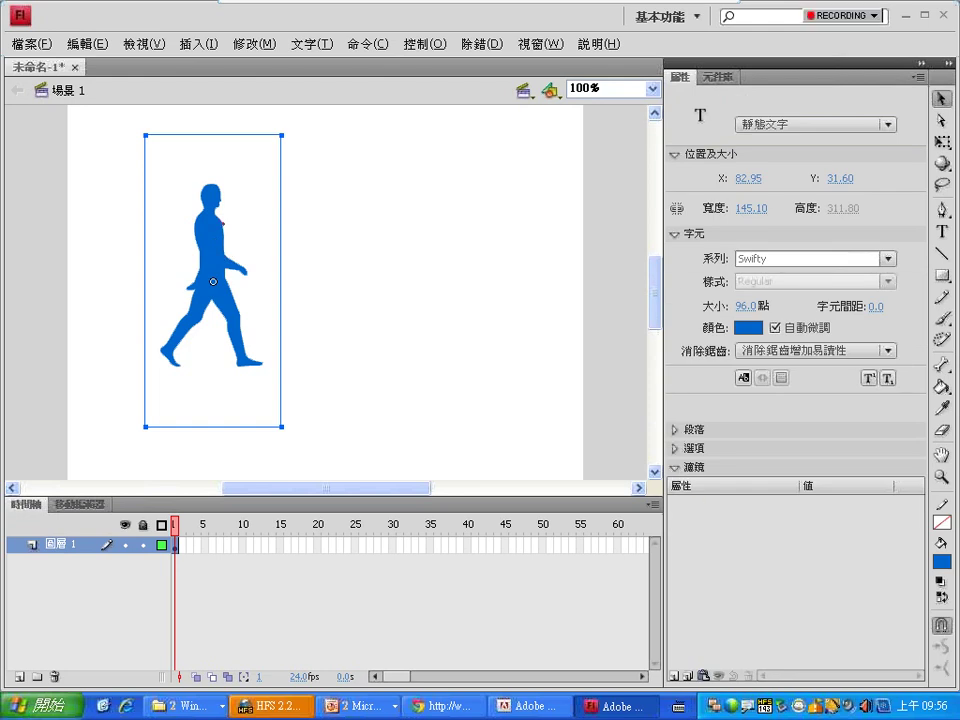
left_click_drag(222, 222, 286, 203)
mouse_move(270, 255)
left_mouse_down()
mouse_move(347, 227)
mouse_move(578, 355)
mouse_move(680, 460)
mouse_move(676, 476)
mouse_move(686, 462)
left_mouse_up()
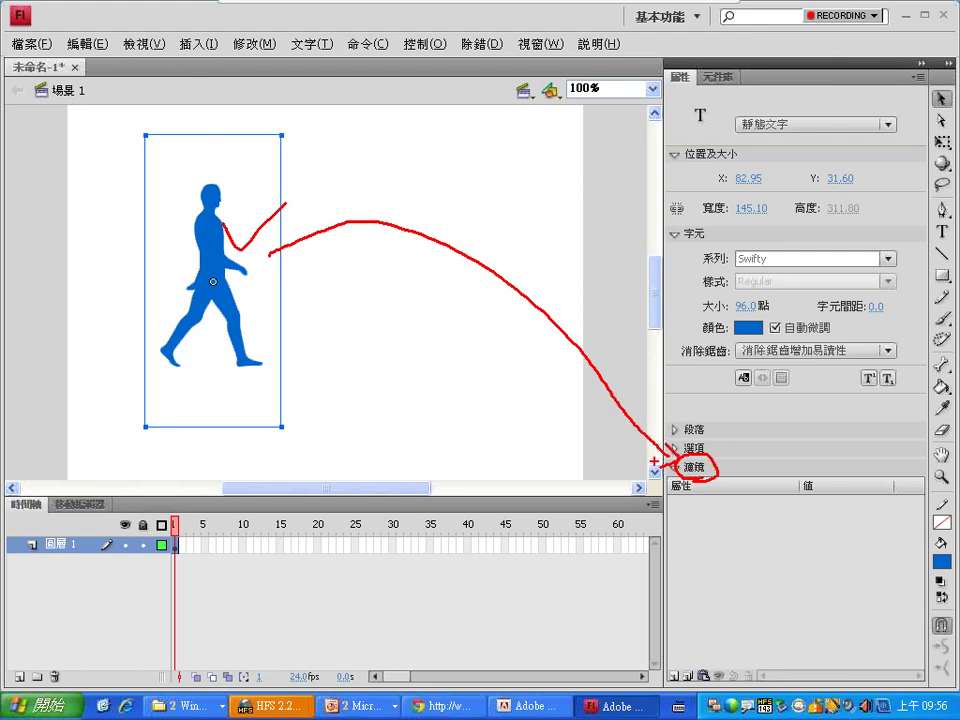
left_click_drag(460, 378, 468, 388)
left_click_drag(443, 393, 485, 390)
left_click_drag(478, 391, 452, 417)
left_click_drag(457, 398, 485, 416)
left_click_drag(518, 379, 506, 401)
mouse_move(508, 391)
left_mouse_down()
mouse_move(538, 398)
mouse_move(532, 406)
left_mouse_up()
mouse_move(524, 406)
left_mouse_down()
mouse_move(520, 428)
mouse_move(572, 412)
left_mouse_up()
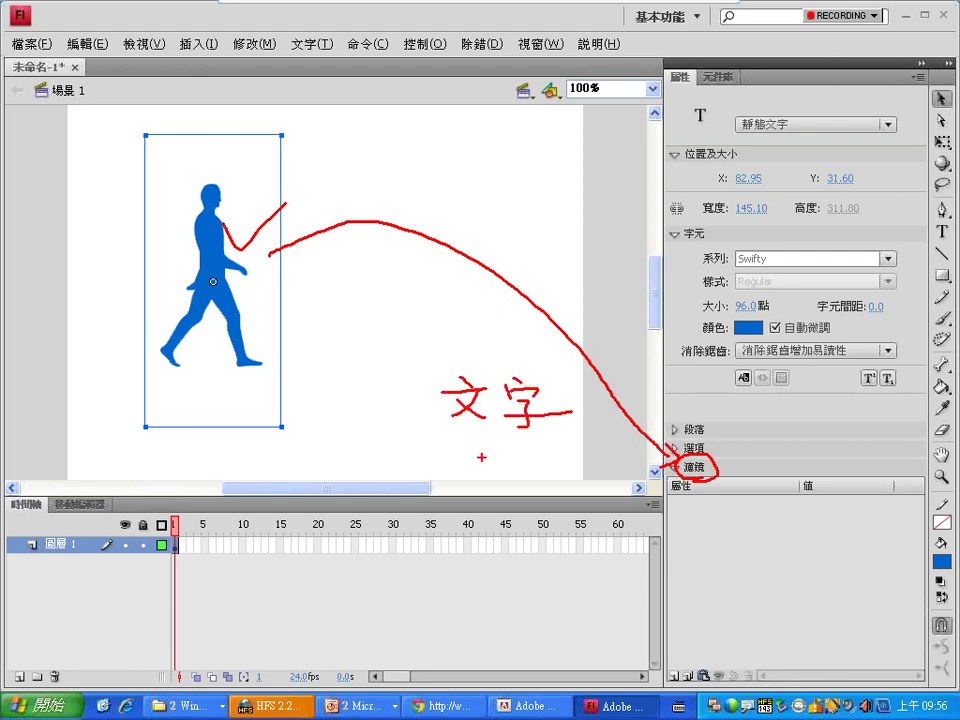
mouse_move(439, 446)
left_mouse_down()
mouse_move(439, 460)
mouse_move(452, 452)
mouse_move(468, 466)
mouse_move(464, 480)
left_mouse_up()
left_click_drag(446, 478, 446, 515)
mouse_move(440, 502)
left_mouse_down()
mouse_move(424, 512)
mouse_move(470, 512)
left_mouse_up()
left_click_drag(496, 440, 478, 462)
mouse_move(498, 460)
left_mouse_down()
mouse_move(478, 486)
mouse_move(480, 512)
left_mouse_up()
left_click_drag(527, 443, 527, 508)
left_click_drag(563, 438, 565, 462)
mouse_move(532, 458)
left_mouse_down()
mouse_move(575, 458)
mouse_move(565, 512)
mouse_move(520, 569)
left_mouse_up()
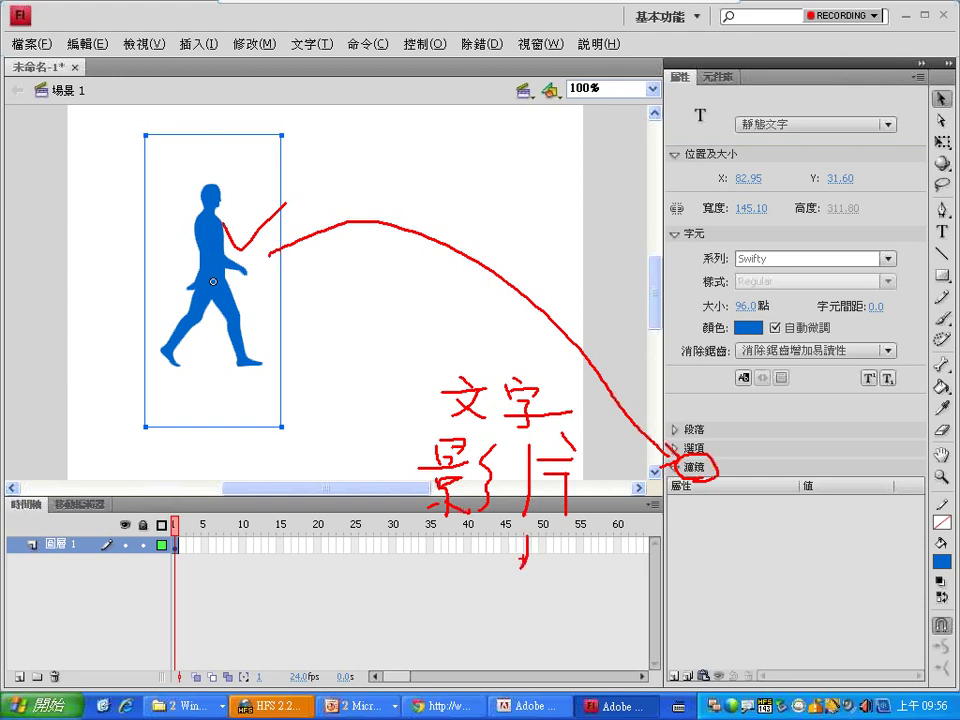
left_click_drag(544, 519, 559, 530)
left_click_drag(535, 543, 561, 540)
left_click_drag(532, 559, 554, 587)
mouse_move(608, 529)
left_mouse_down()
mouse_move(595, 547)
mouse_move(595, 580)
left_mouse_up()
mouse_move(601, 542)
left_mouse_down()
mouse_move(593, 582)
mouse_move(616, 558)
left_mouse_up()
left_click_drag(621, 547, 639, 559)
mouse_move(616, 567)
left_mouse_down()
mouse_move(632, 565)
mouse_move(606, 590)
left_mouse_up()
left_click_drag(612, 572, 637, 589)
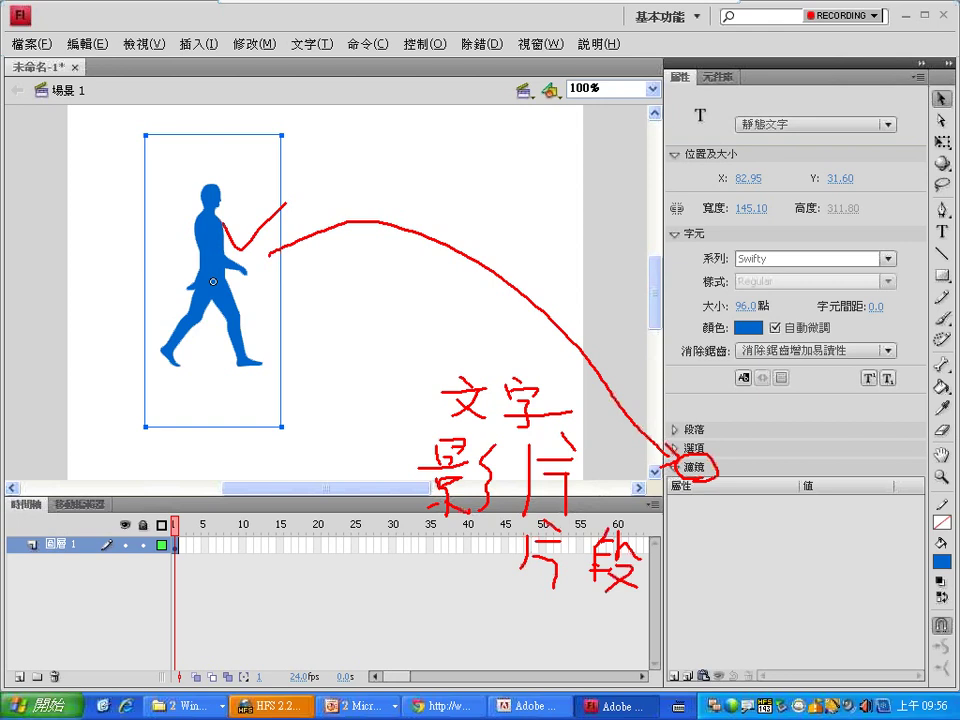
key("Escape")
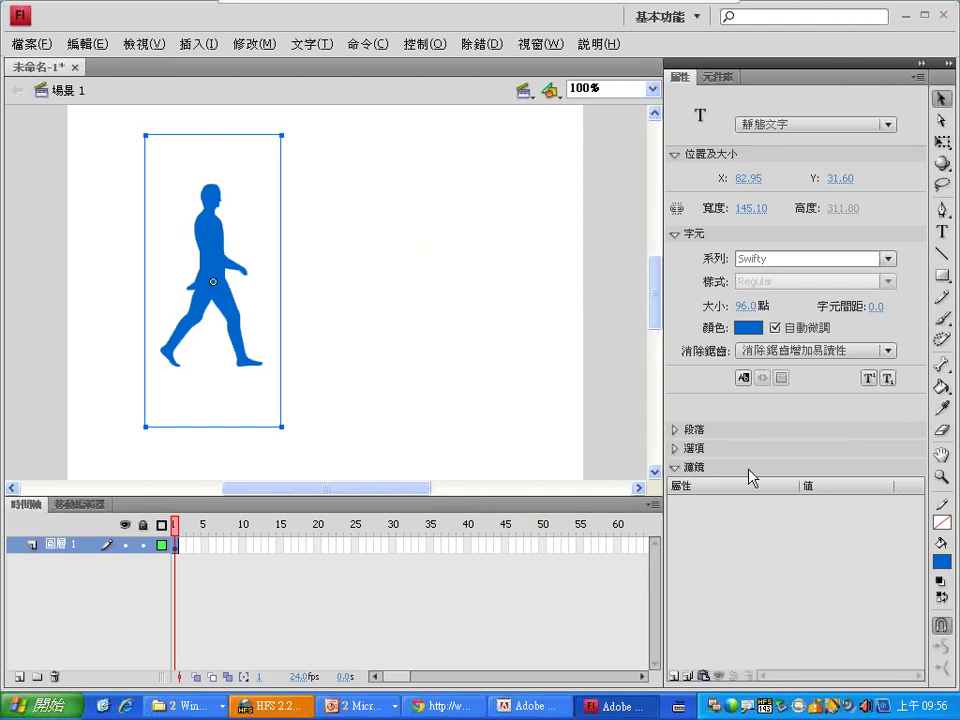
Add a drop shadow (陰影) filter to the walking figure with X and Y blur of 10 pixels.
left_click(673, 678)
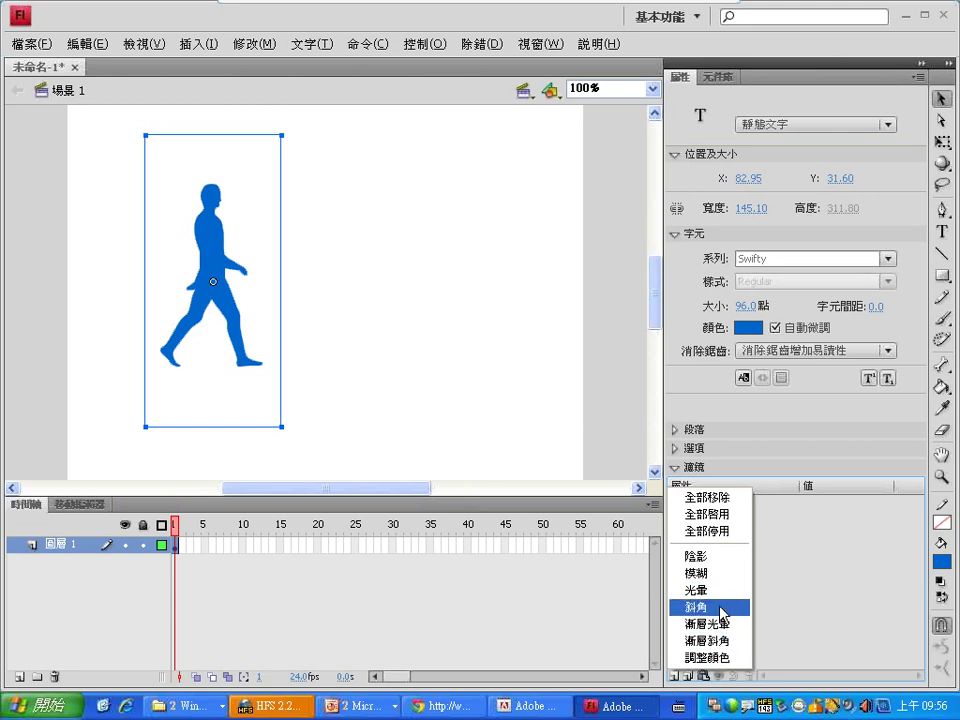
left_click(722, 558)
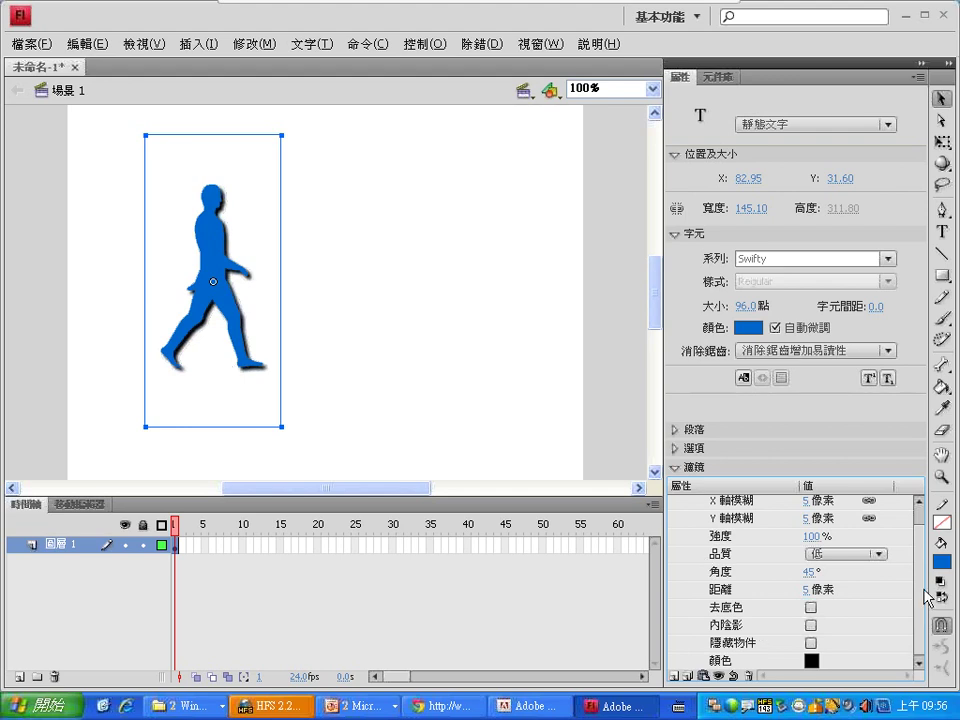
left_click_drag(922, 572, 921, 550)
left_click_drag(805, 523, 812, 525)
left_click(811, 539)
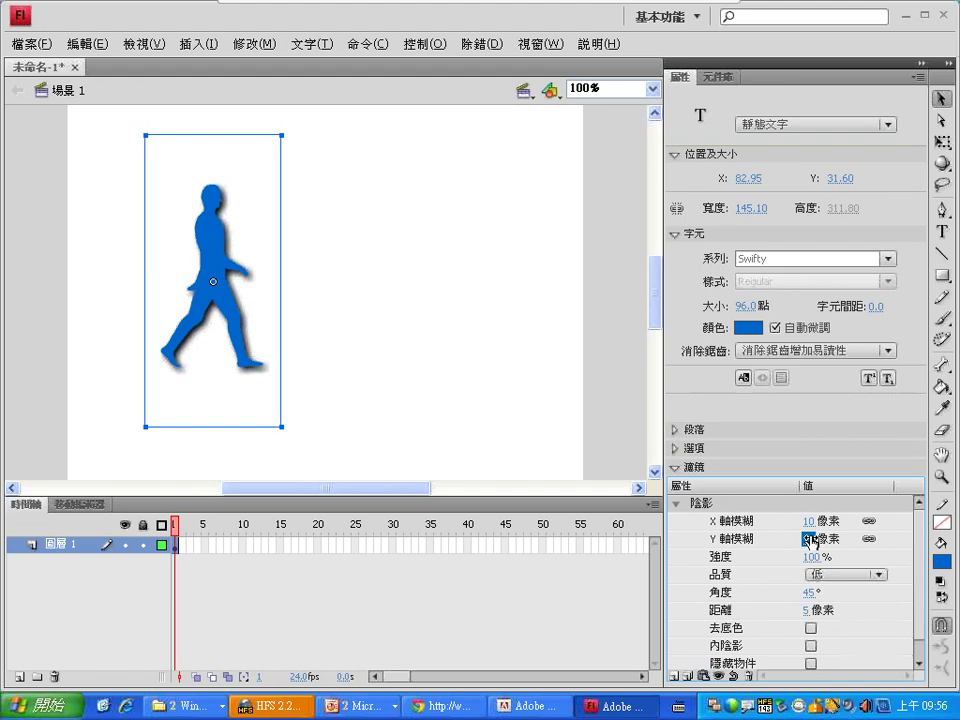
type("10")
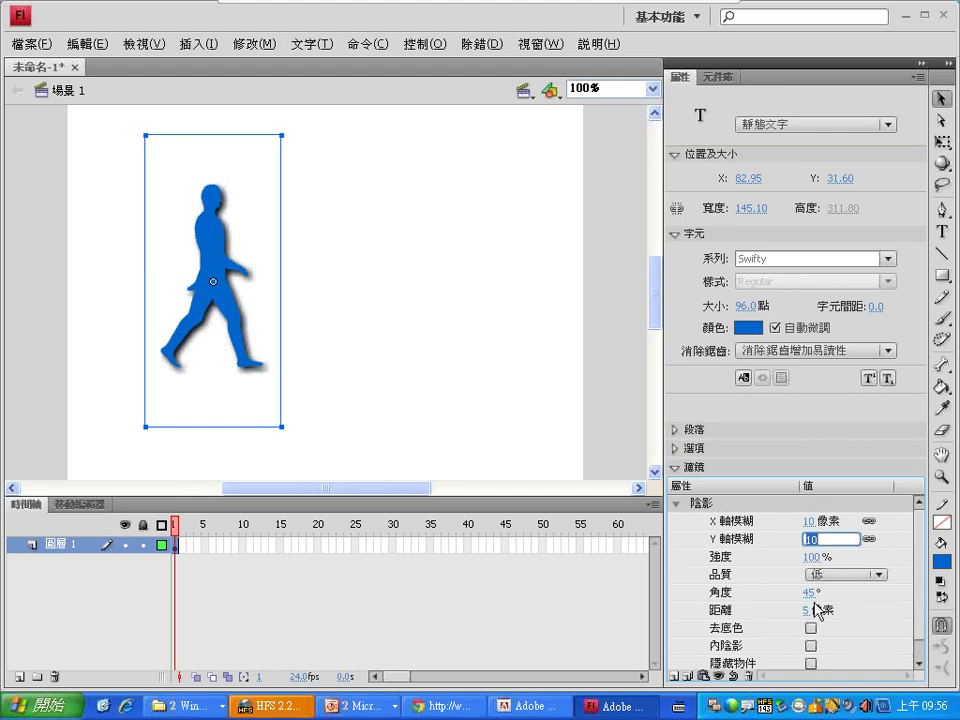
Set the quality of the walking figure's drop shadow to high (高).
left_click(807, 609)
mouse_move(807, 609)
left_mouse_down()
mouse_move(848, 609)
mouse_move(797, 609)
mouse_move(819, 611)
mouse_move(809, 614)
left_mouse_up()
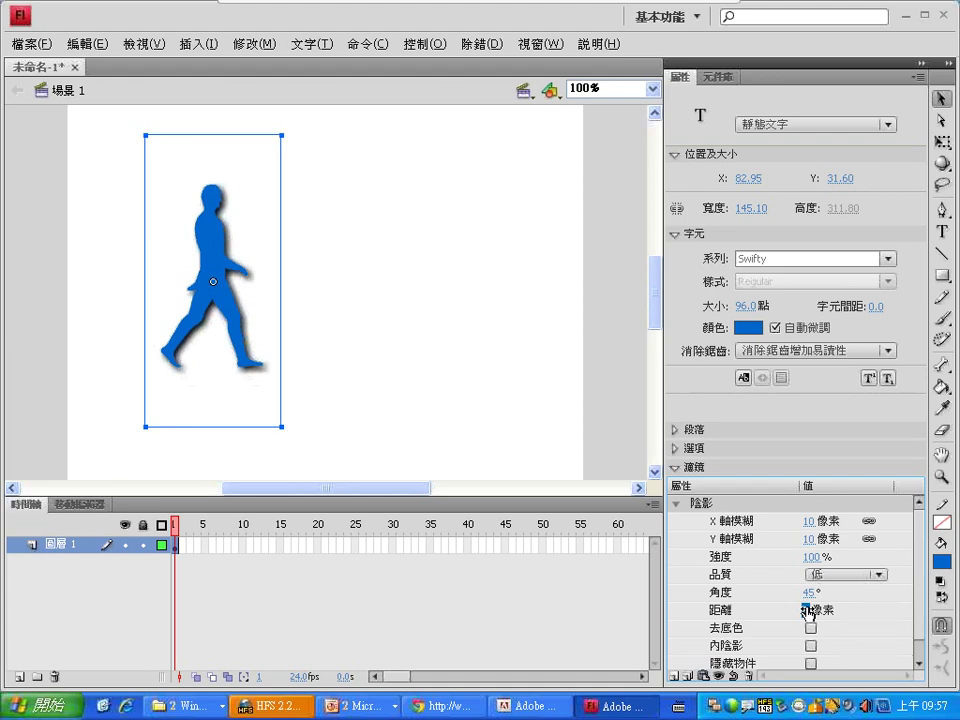
left_click(818, 575)
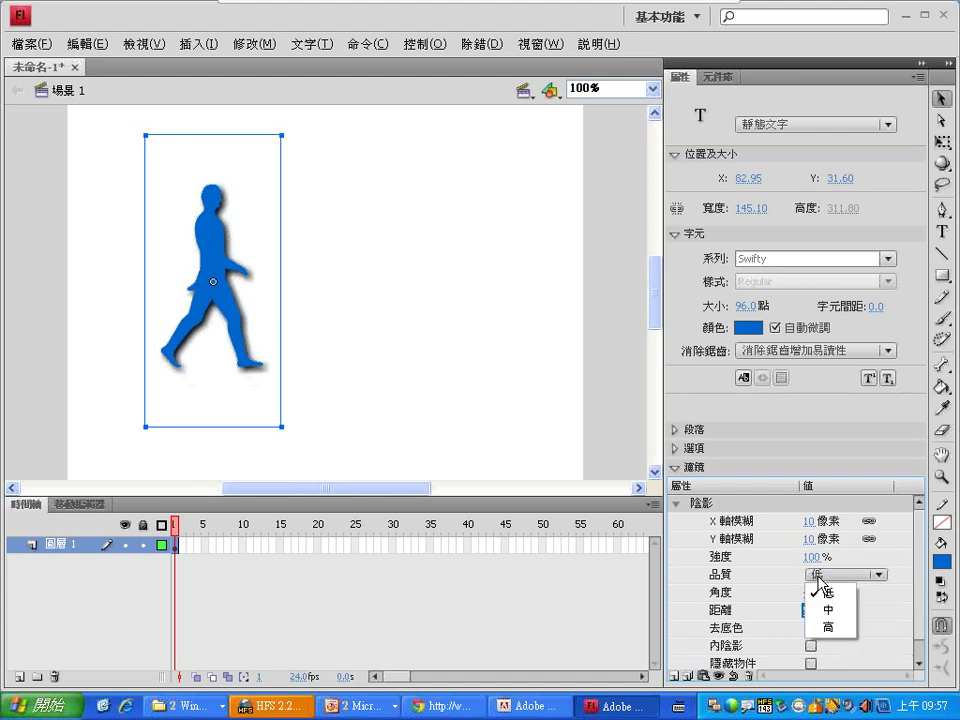
left_click(828, 627)
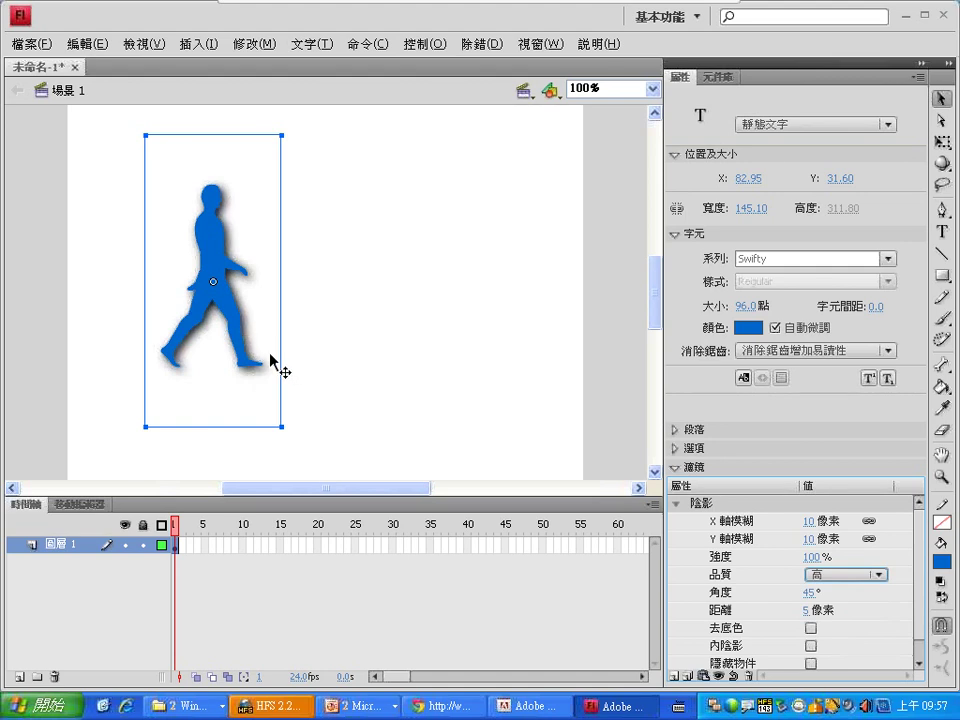
Insert a keyframe at frame 2 of layer 圖層 1, repeating the walking figure from frame 1.
left_click(186, 558)
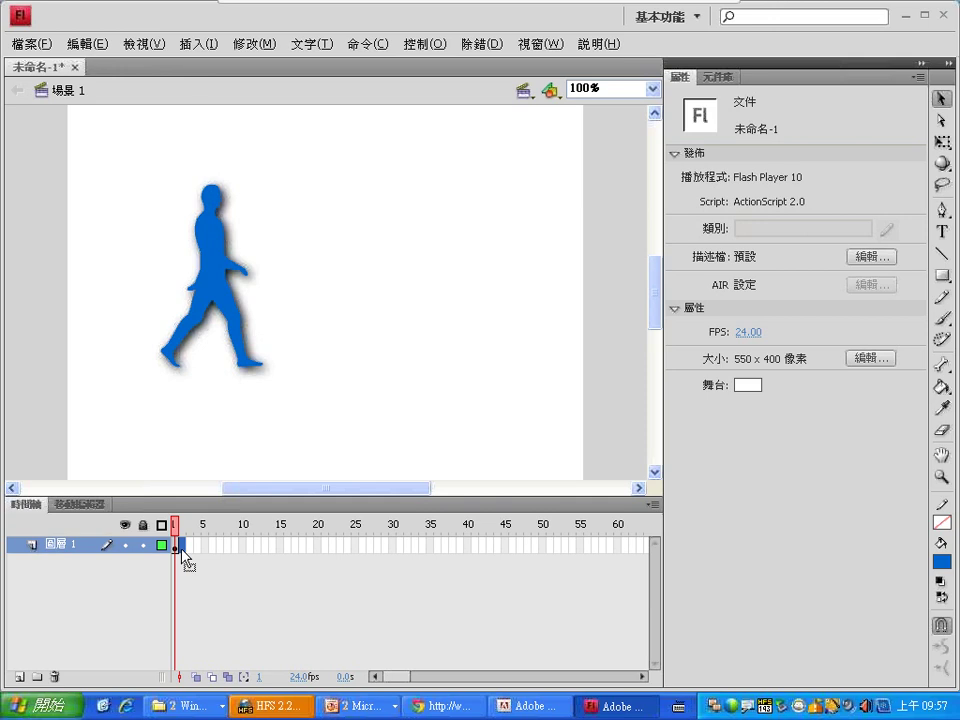
right_click(181, 551)
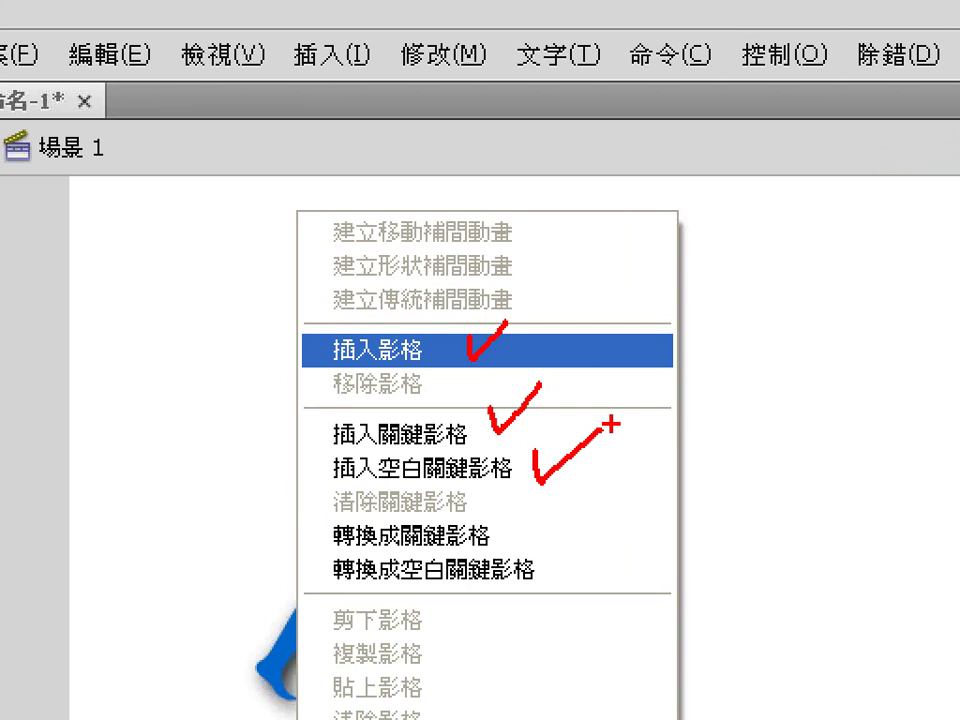
mouse_move(305, 428)
left_mouse_down()
mouse_move(313, 444)
mouse_move(347, 398)
left_mouse_up()
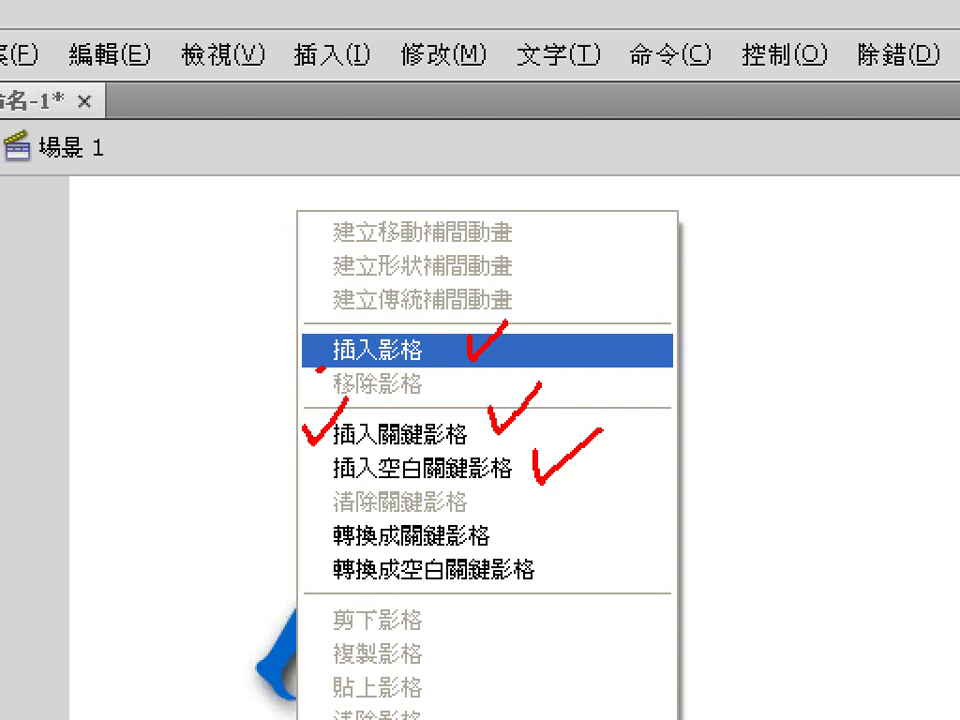
mouse_move(375, 368)
left_mouse_down()
mouse_move(458, 345)
mouse_move(318, 368)
mouse_move(320, 386)
mouse_move(333, 390)
left_mouse_up()
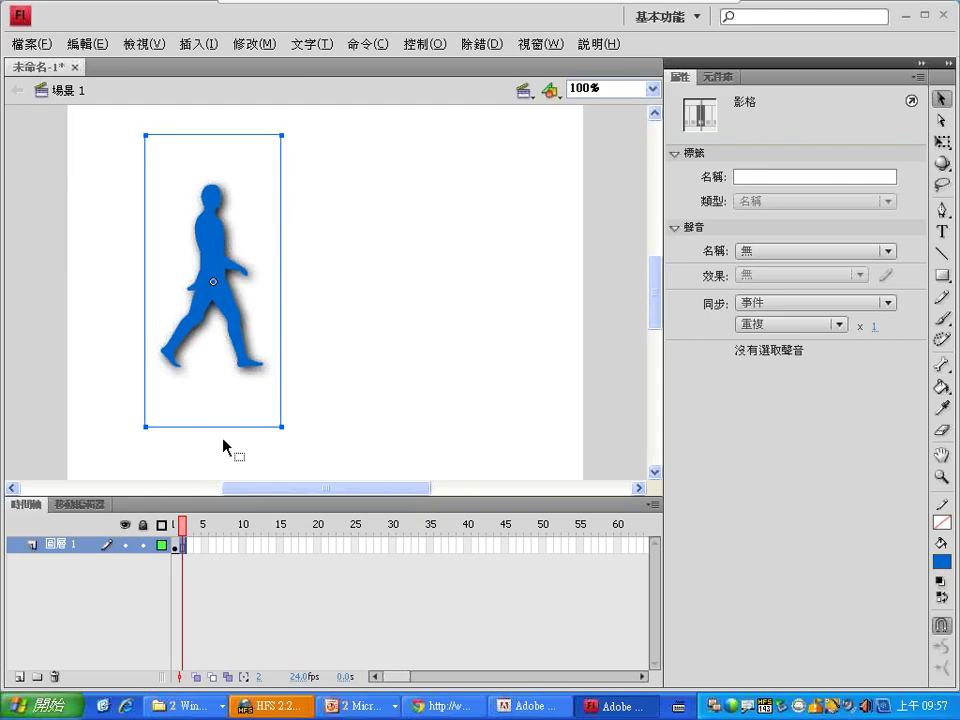
right_click(183, 545)
left_click(312, 226)
Replace the figure character in frame 2 with the next walking pose and scrub between frames 1 and 2 to compare them.
key("t")
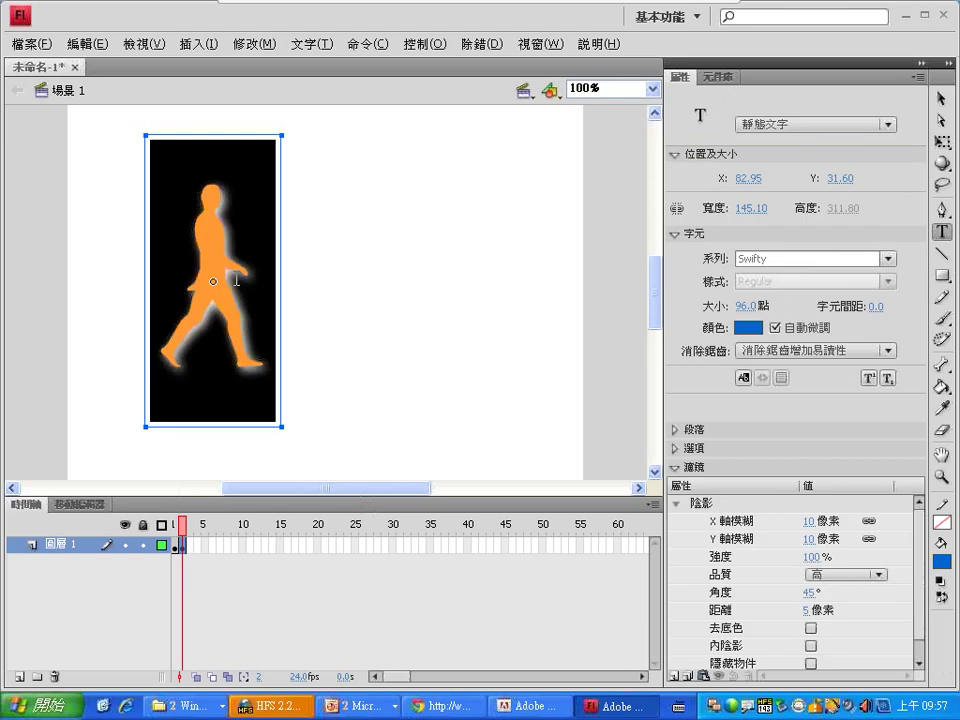
left_click(267, 280)
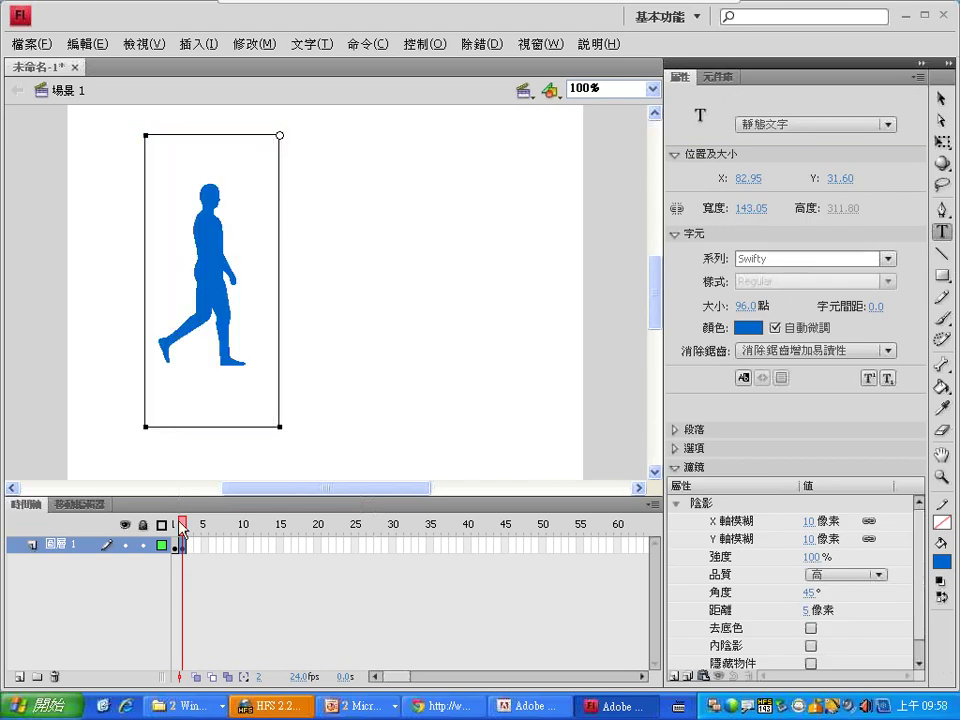
left_click(178, 526)
left_click_drag(180, 527, 196, 569)
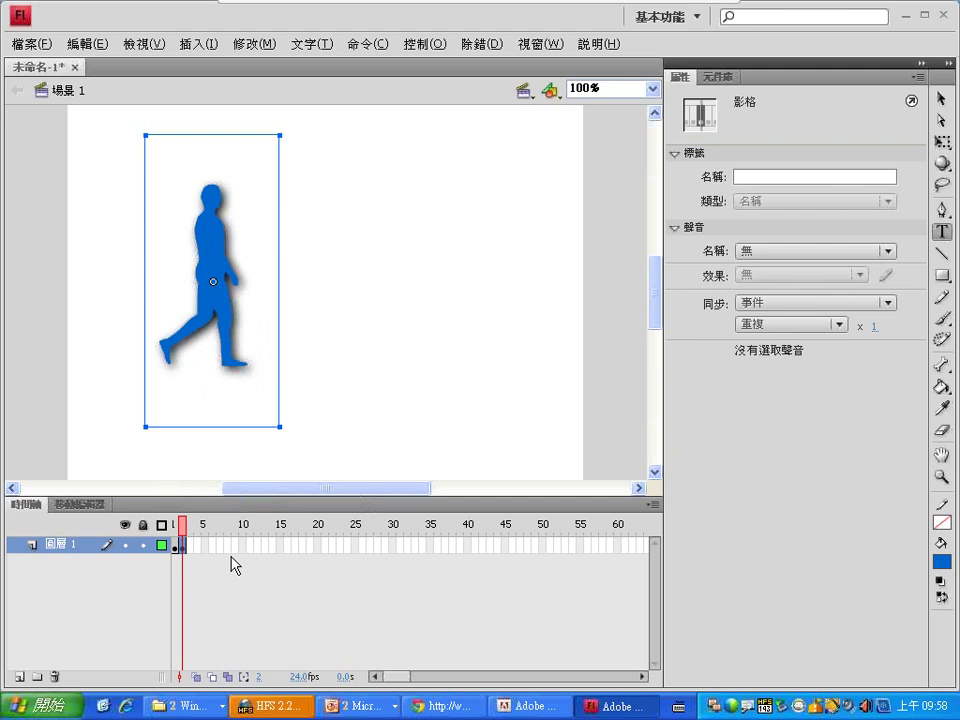
right_click(181, 545)
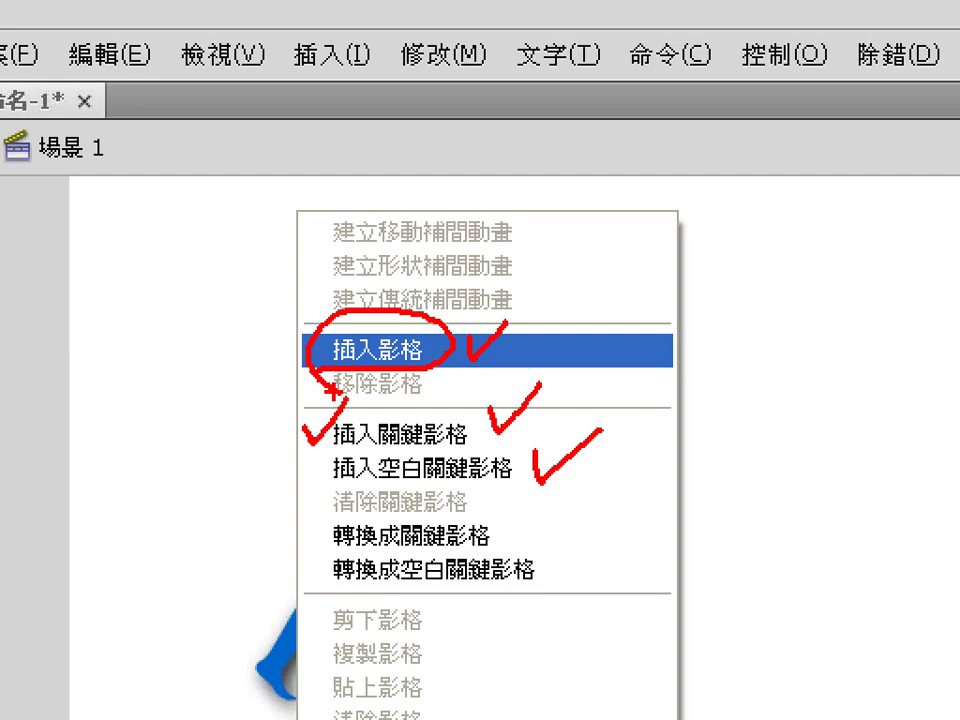
key("Escape")
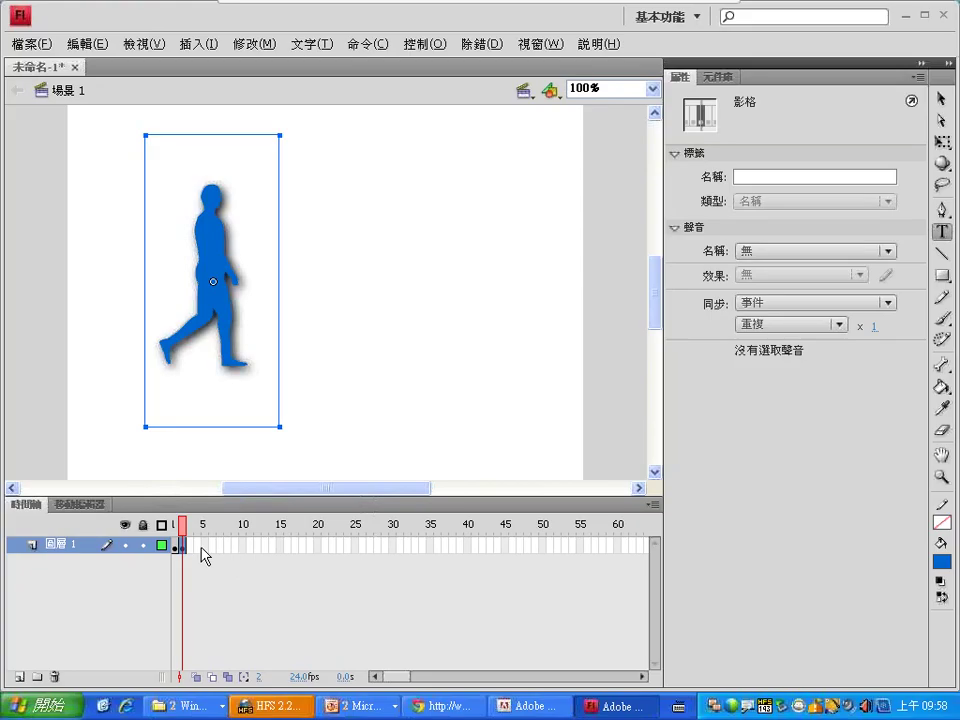
right_click(190, 545)
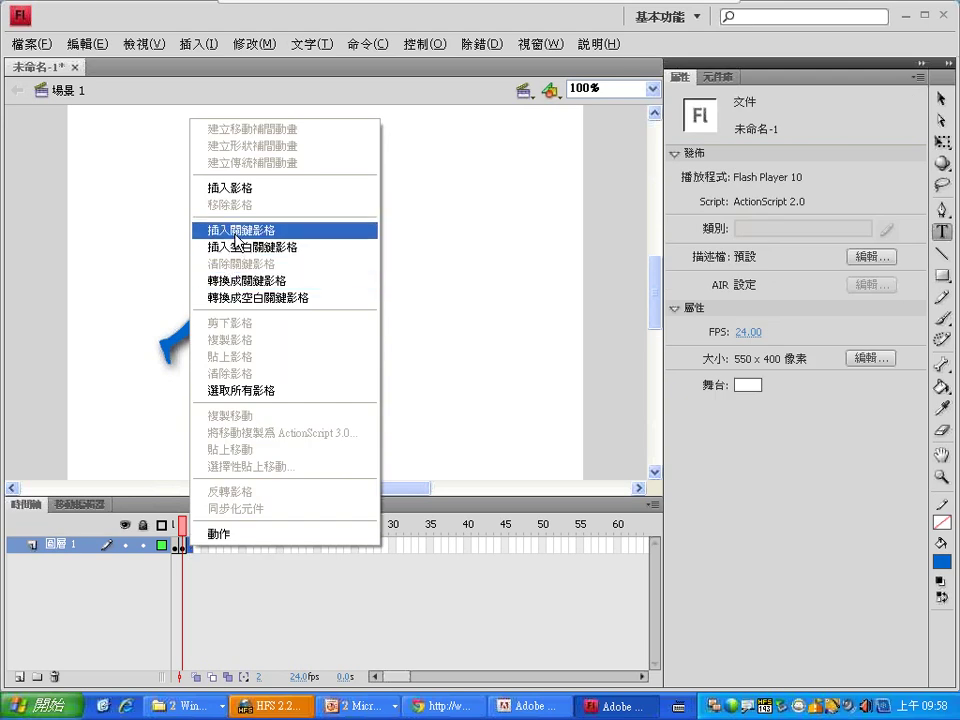
left_click(330, 601)
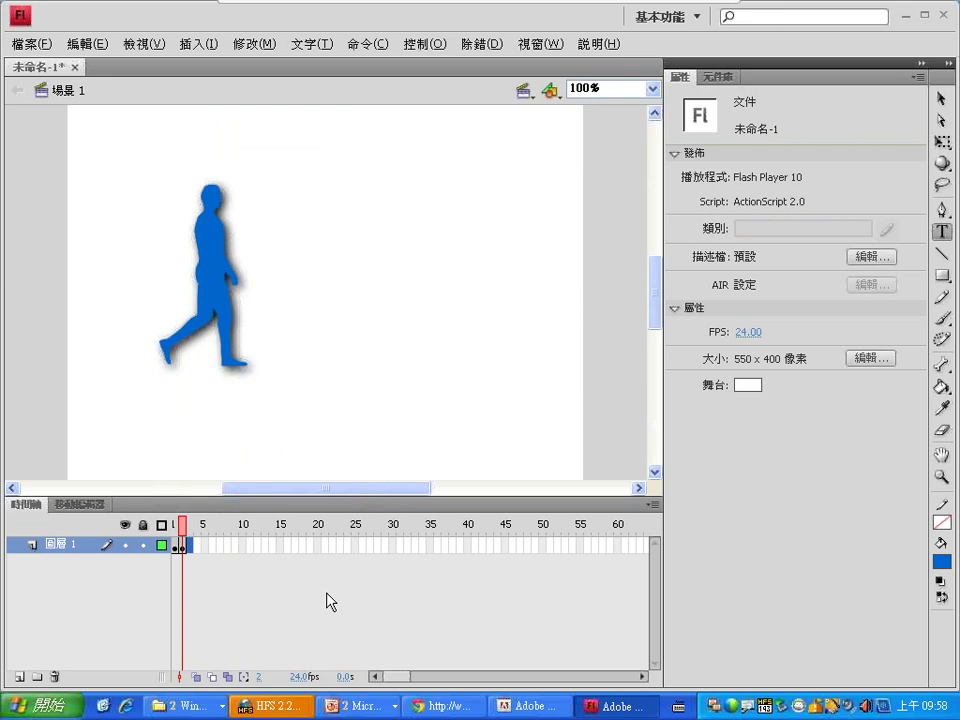
Try to insert keyframes across frames 3 to 20 of layer 圖層 1.
left_click_drag(318, 545, 298, 548)
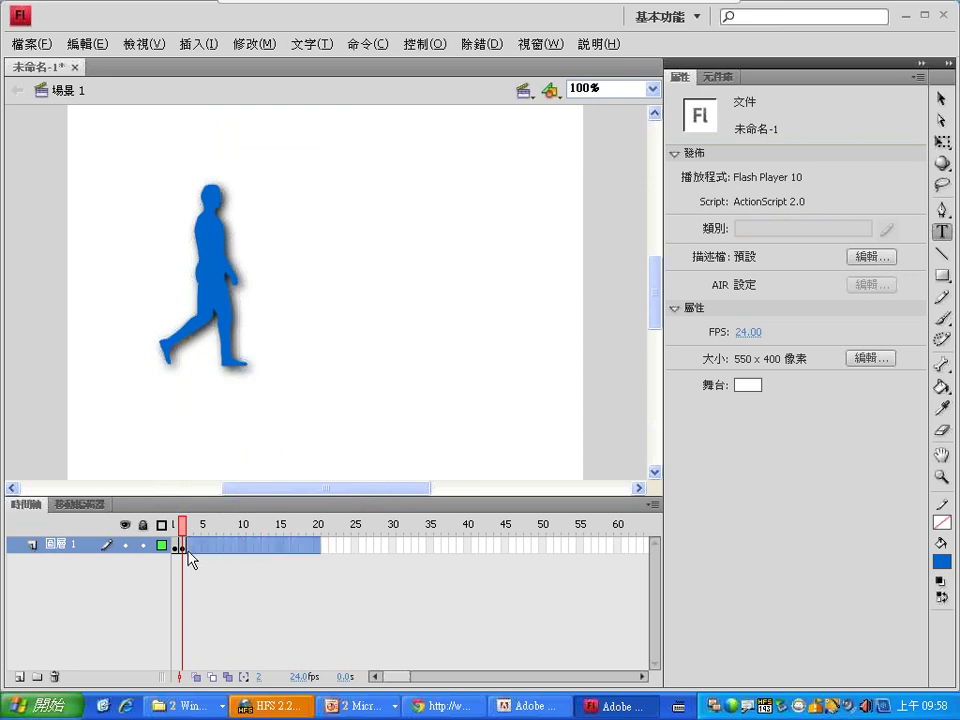
left_click_drag(190, 558, 205, 572)
right_click(214, 560)
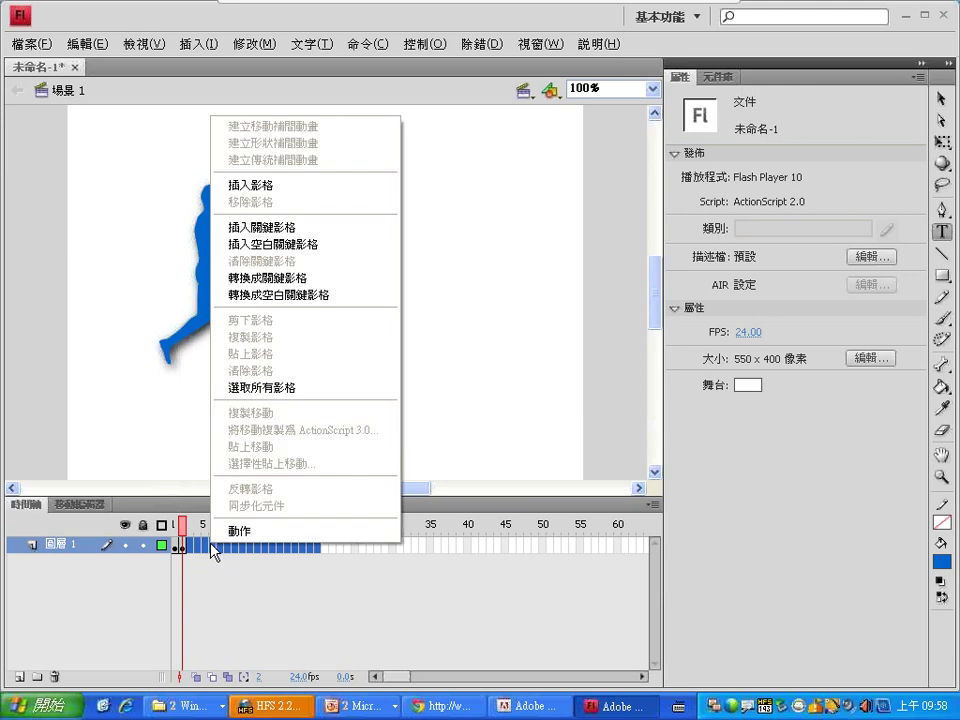
left_click(225, 485)
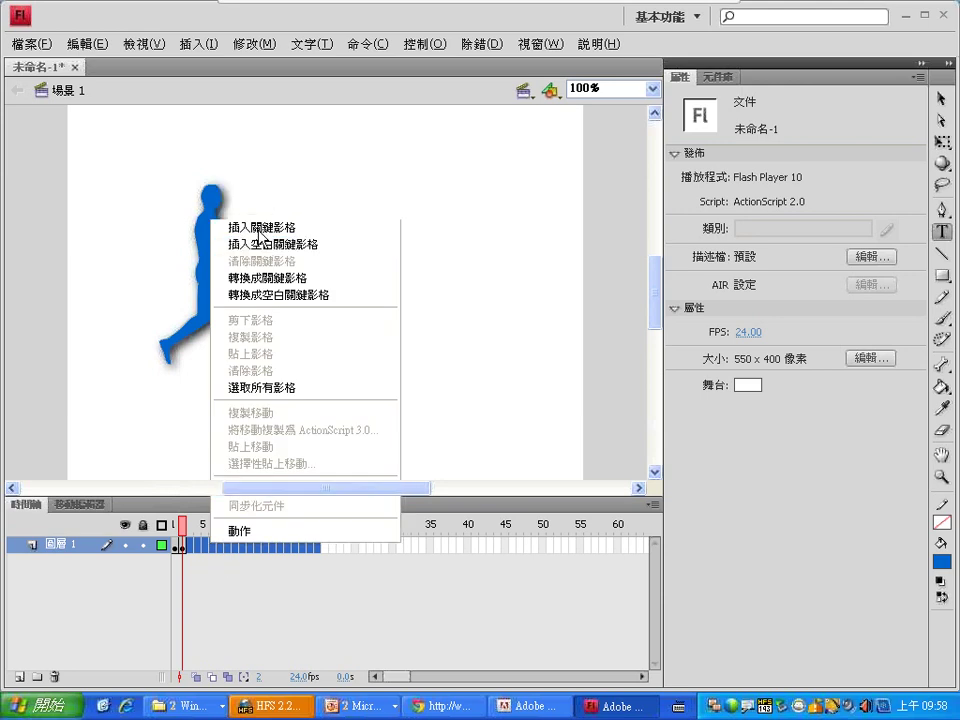
left_click(258, 228)
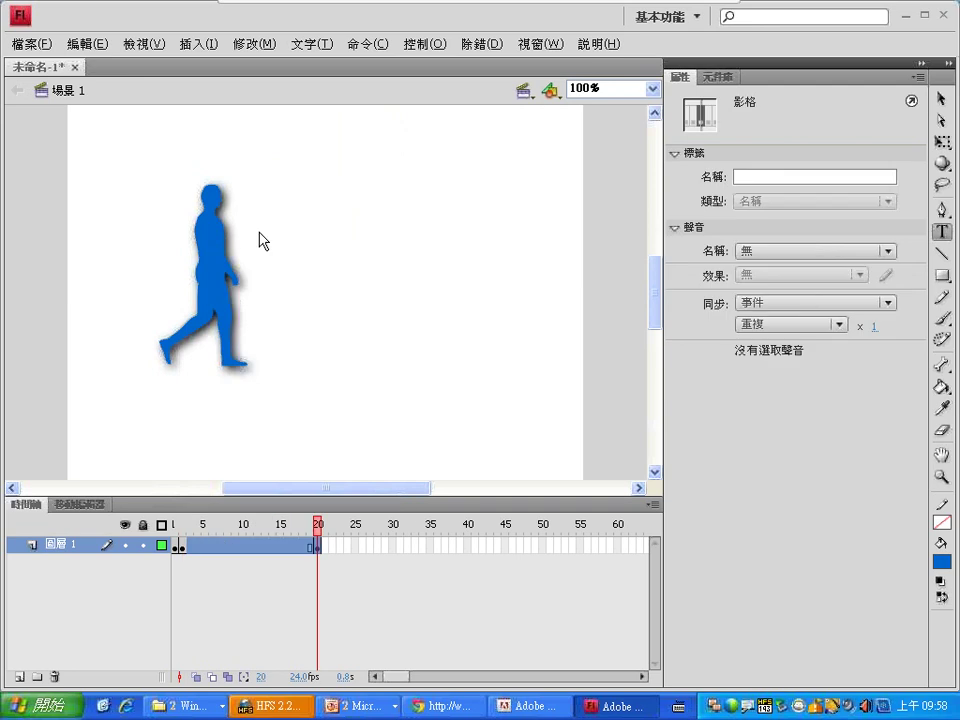
key("Return")
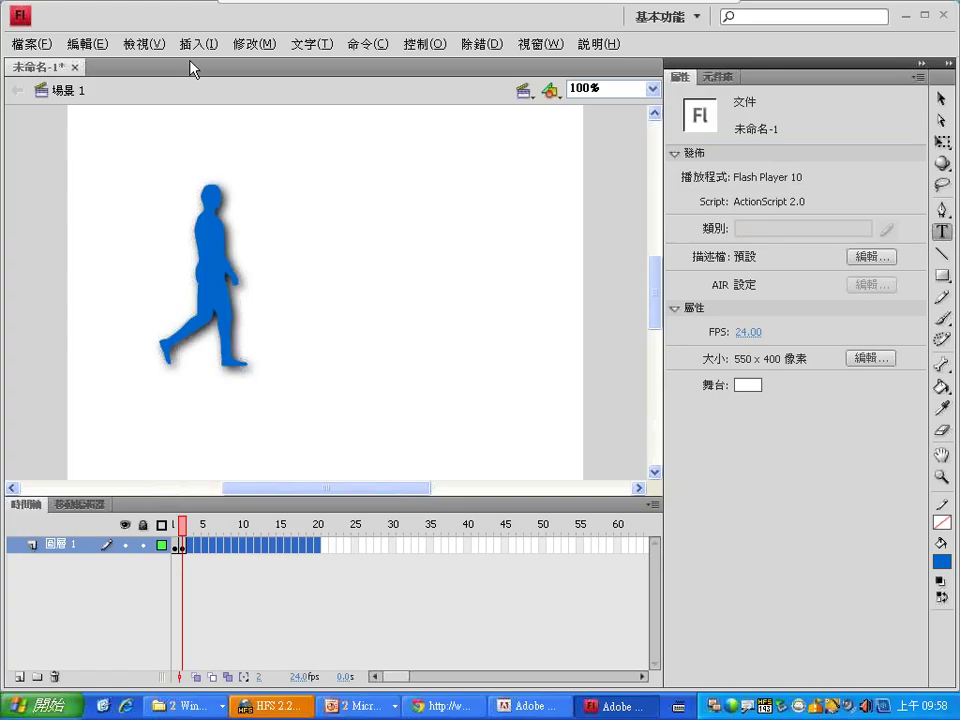
Convert every frame from 3 to 20 of layer 圖層 1 to a keyframe.
left_click(198, 45)
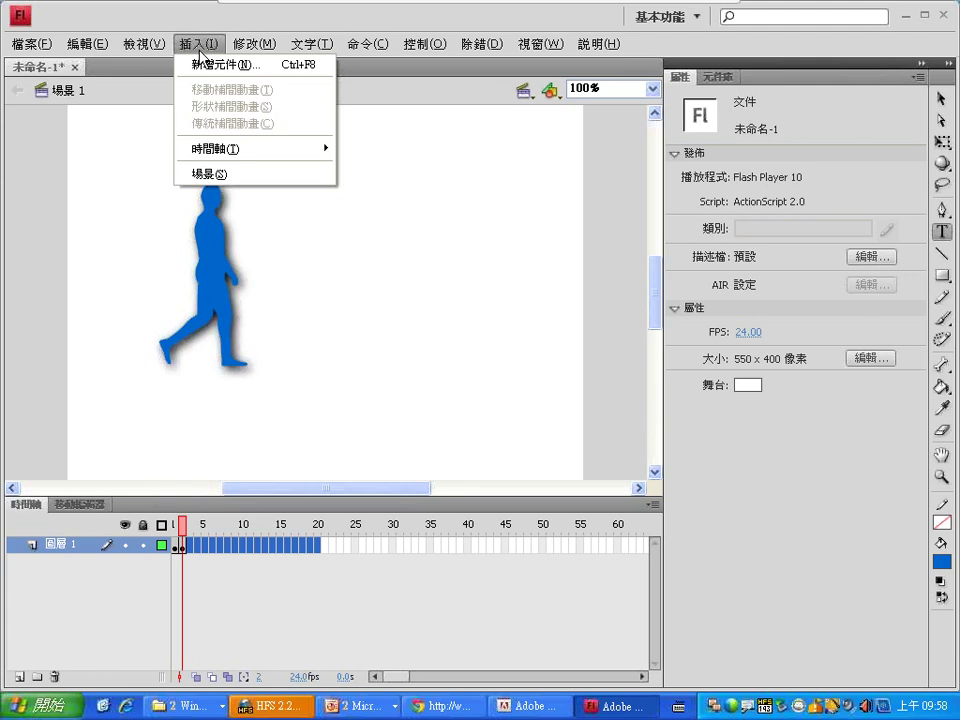
mouse_move(243, 48)
mouse_move(86, 40)
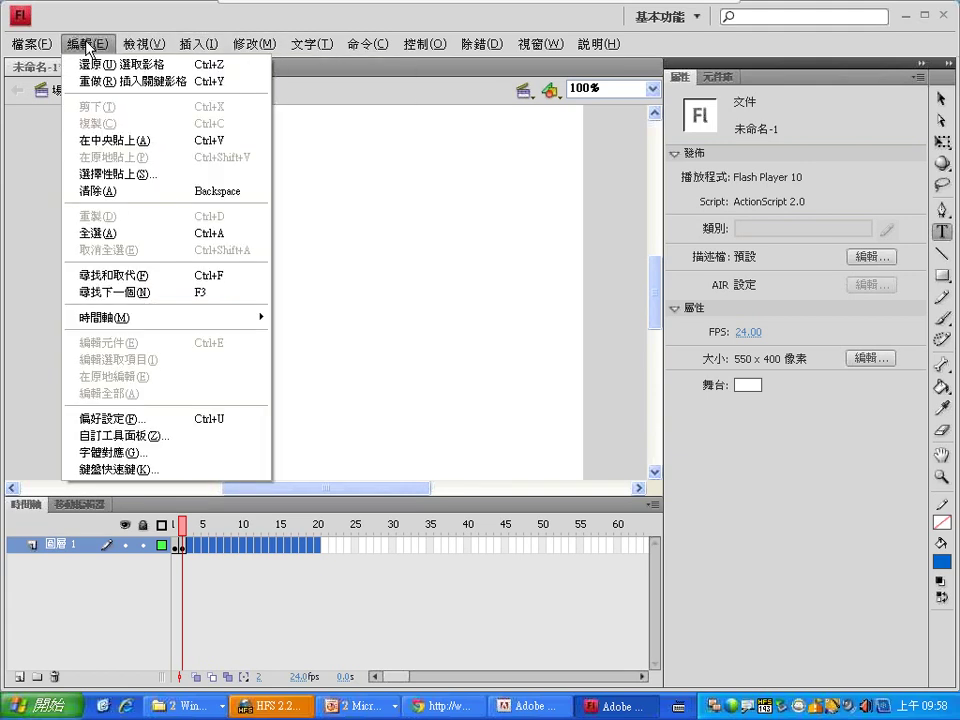
mouse_move(188, 42)
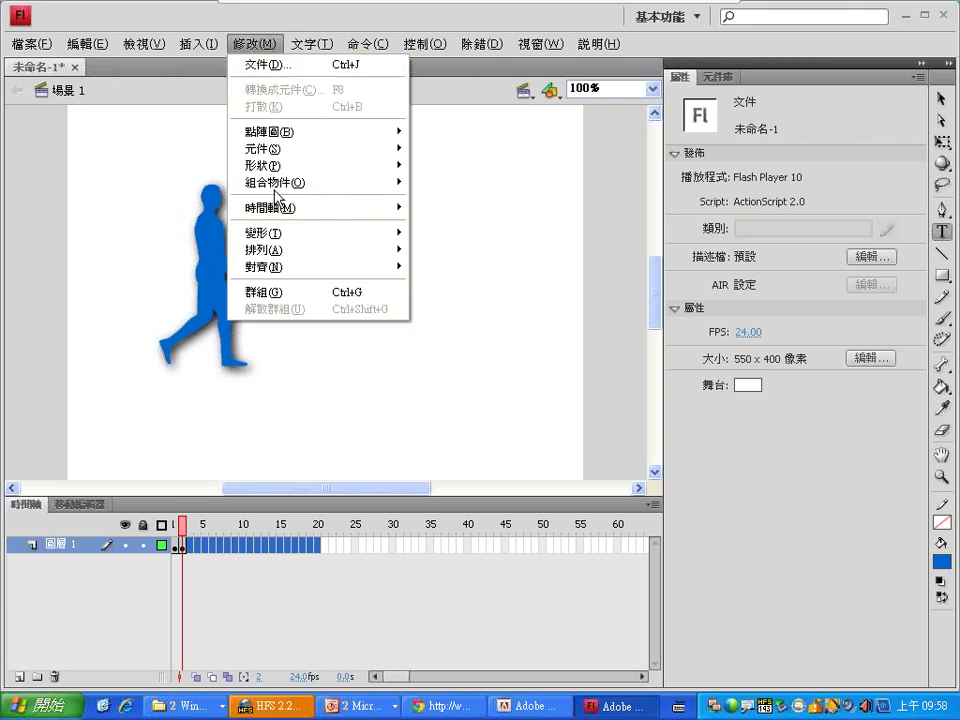
mouse_move(275, 207)
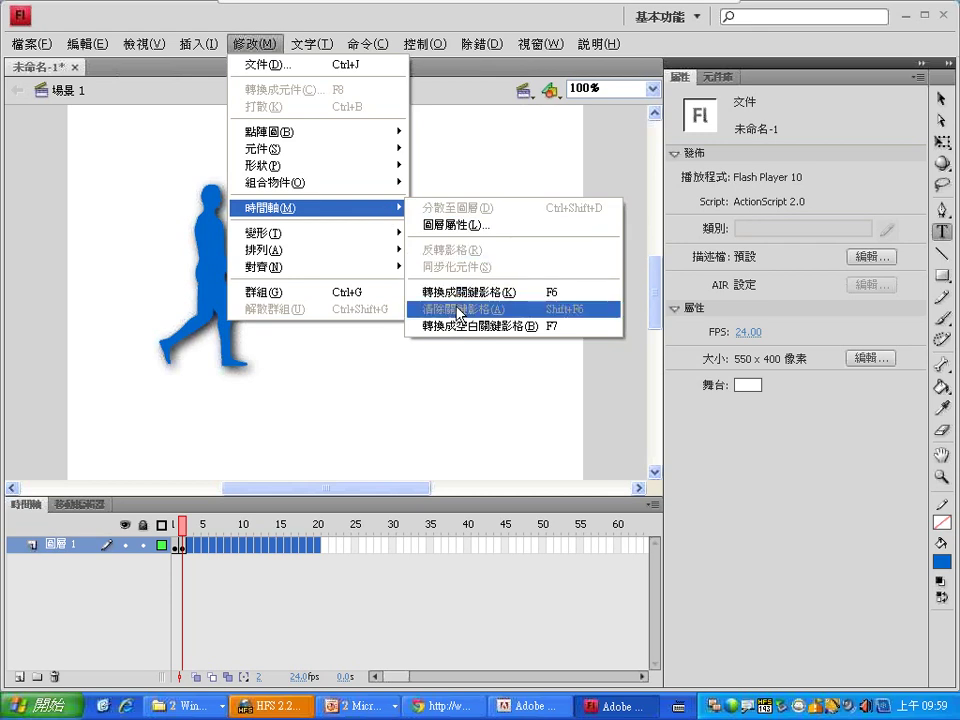
right_click(256, 545)
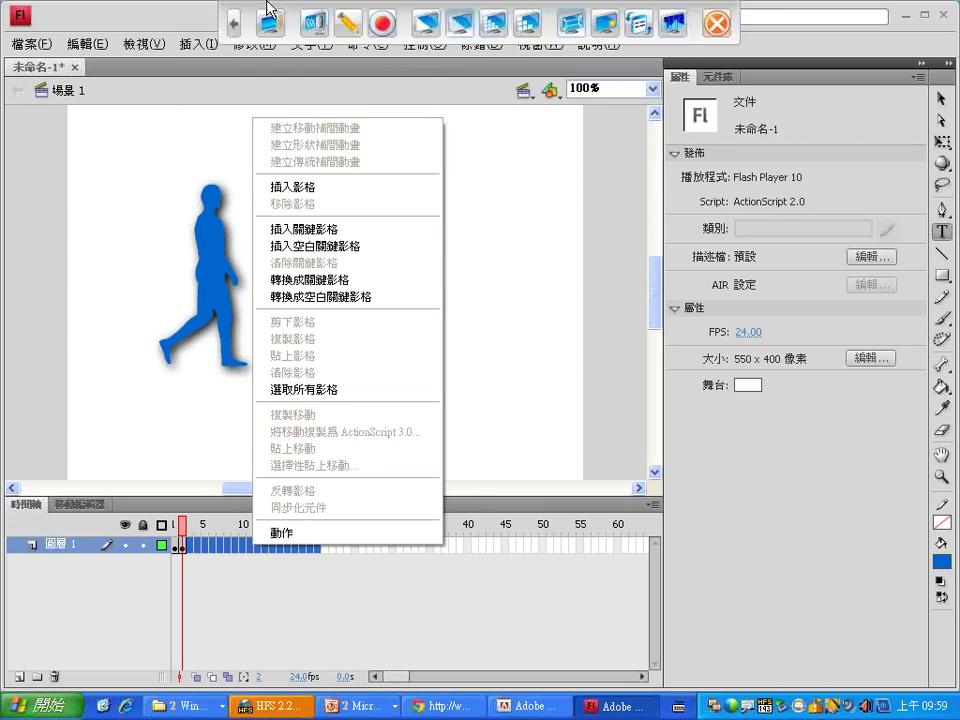
left_click(175, 21)
key("F6")
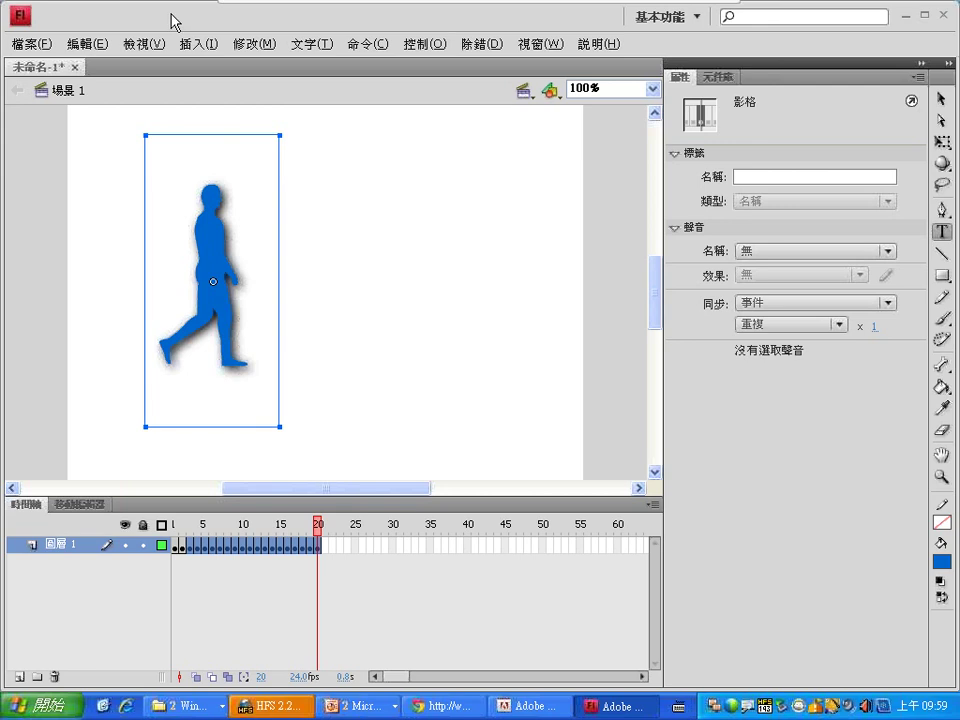
Replace the figure character in each of keyframes 3 to 6 with the successive walking pose.
left_click(189, 546)
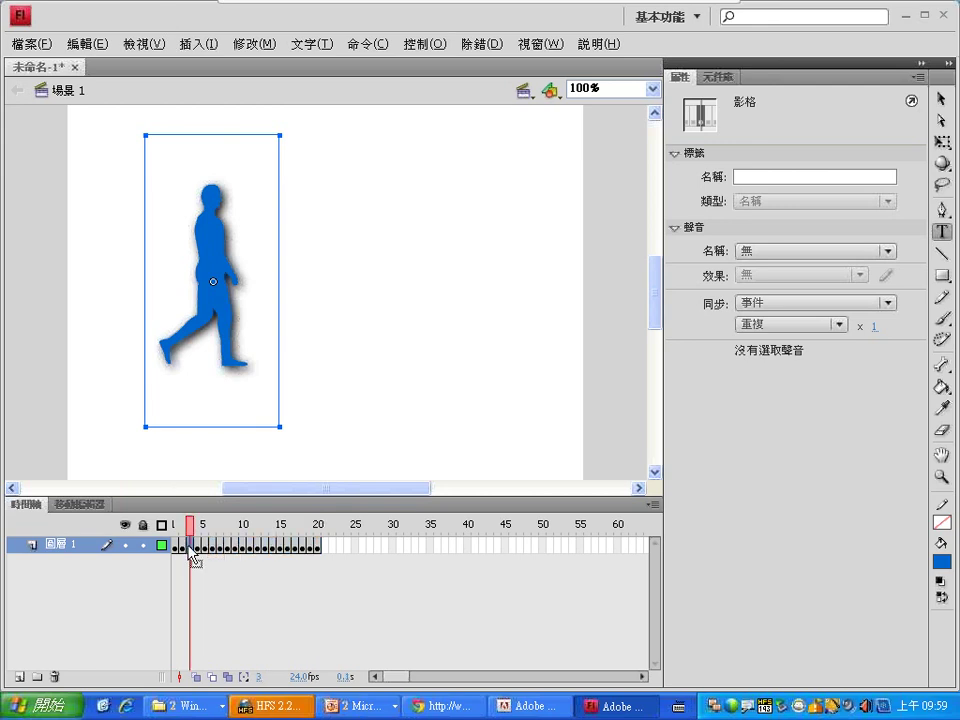
left_click(243, 314)
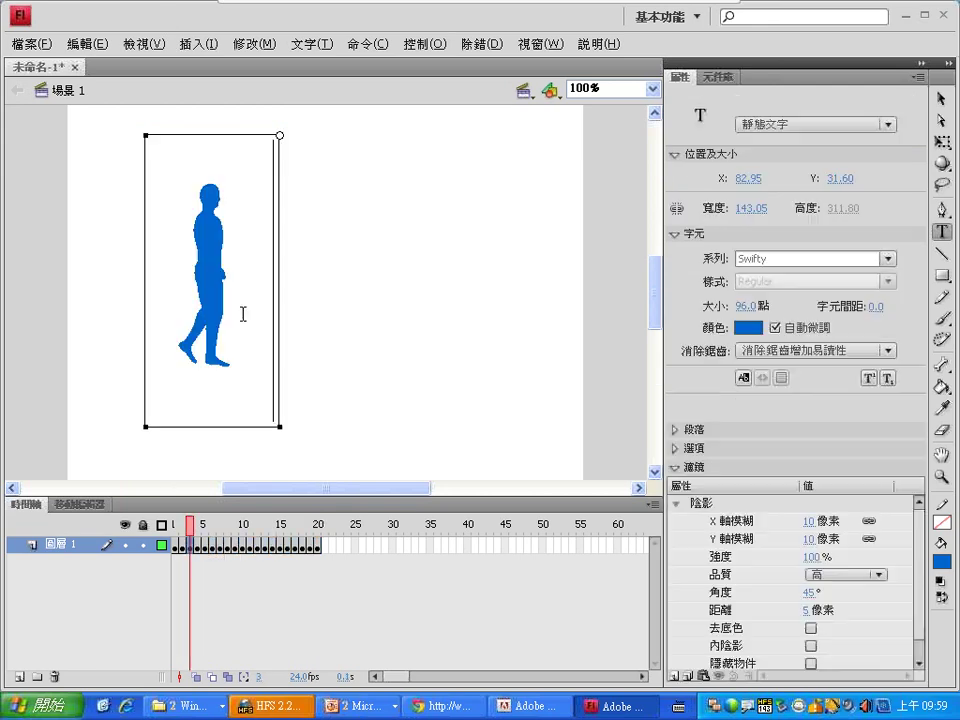
left_click(198, 547)
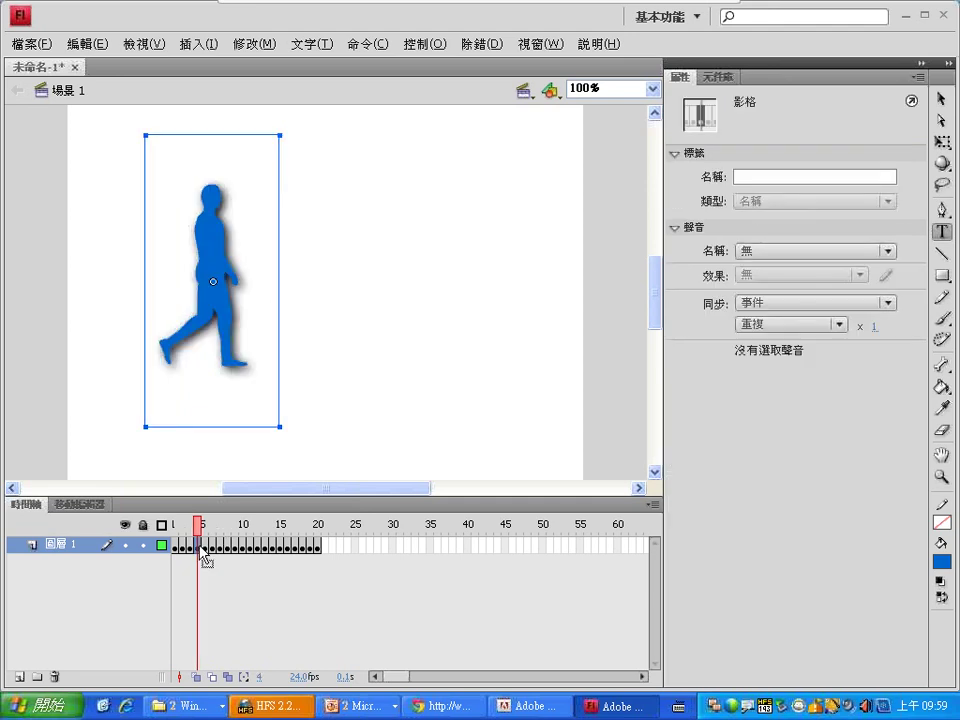
left_click(253, 336)
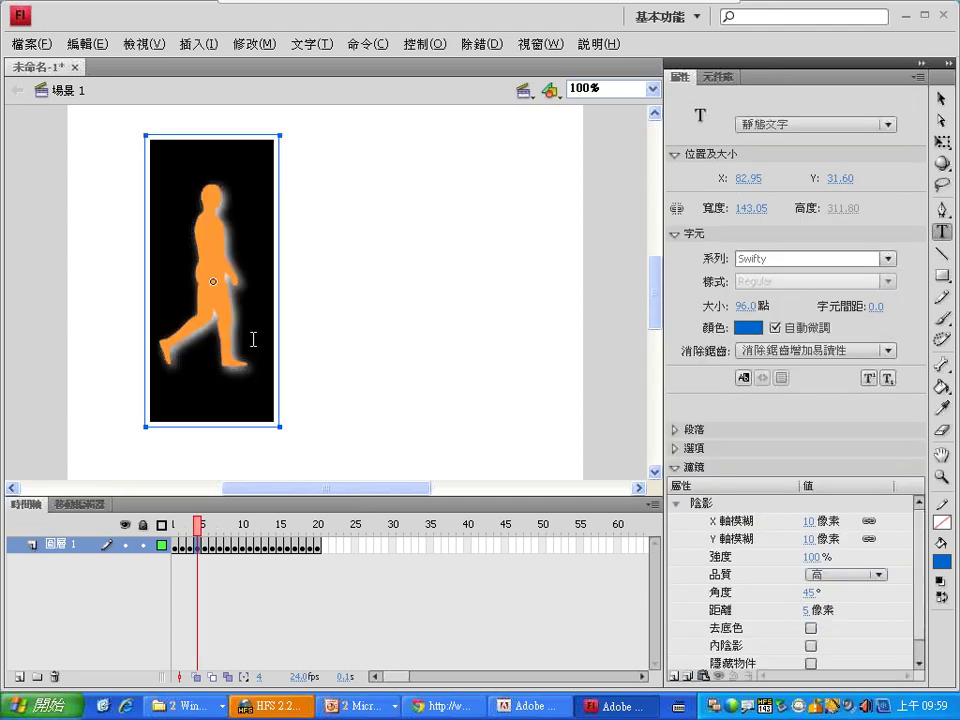
left_click(205, 546)
left_click(214, 278)
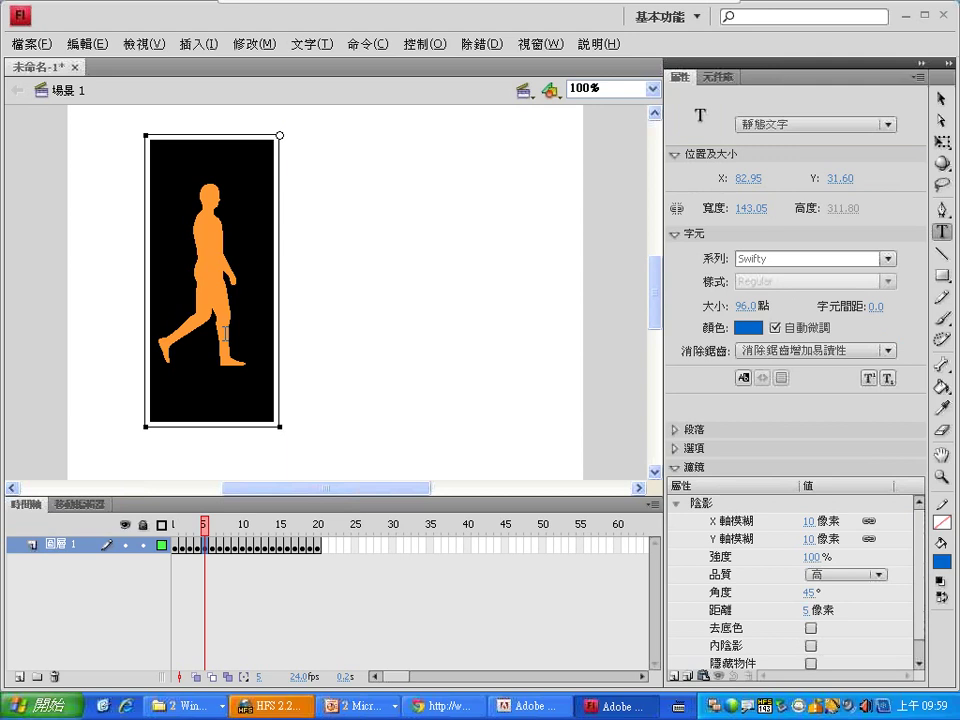
left_click(215, 548)
left_click(230, 346)
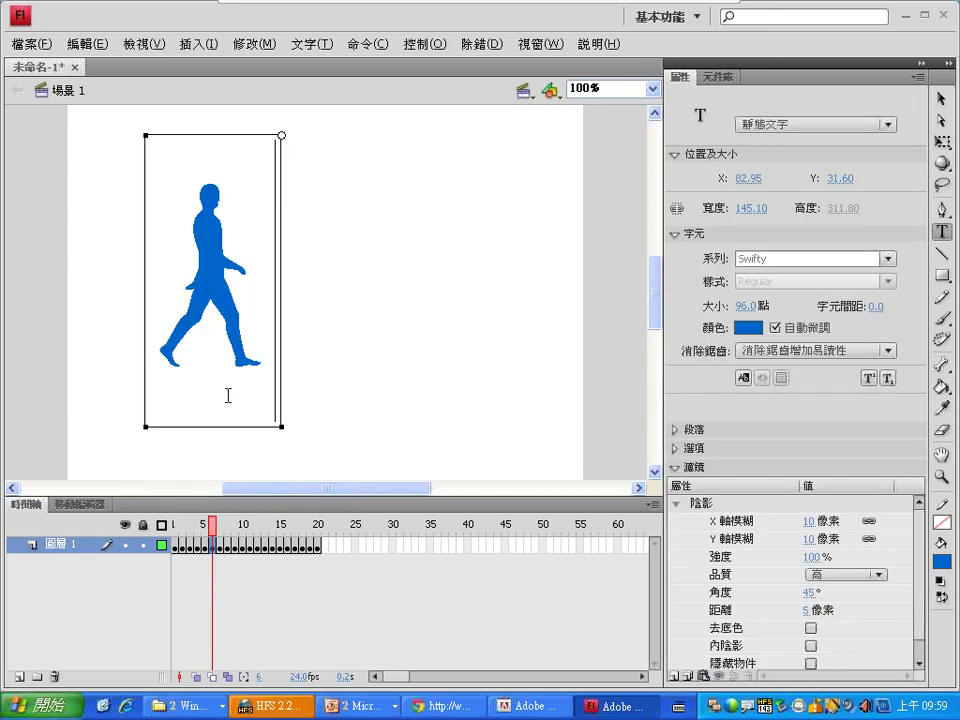
Replace the figure characters in keyframes 7 to 9 with the successive walking poses, using h for frame 8 and i for frame 9.
left_click(220, 549)
left_click(229, 342)
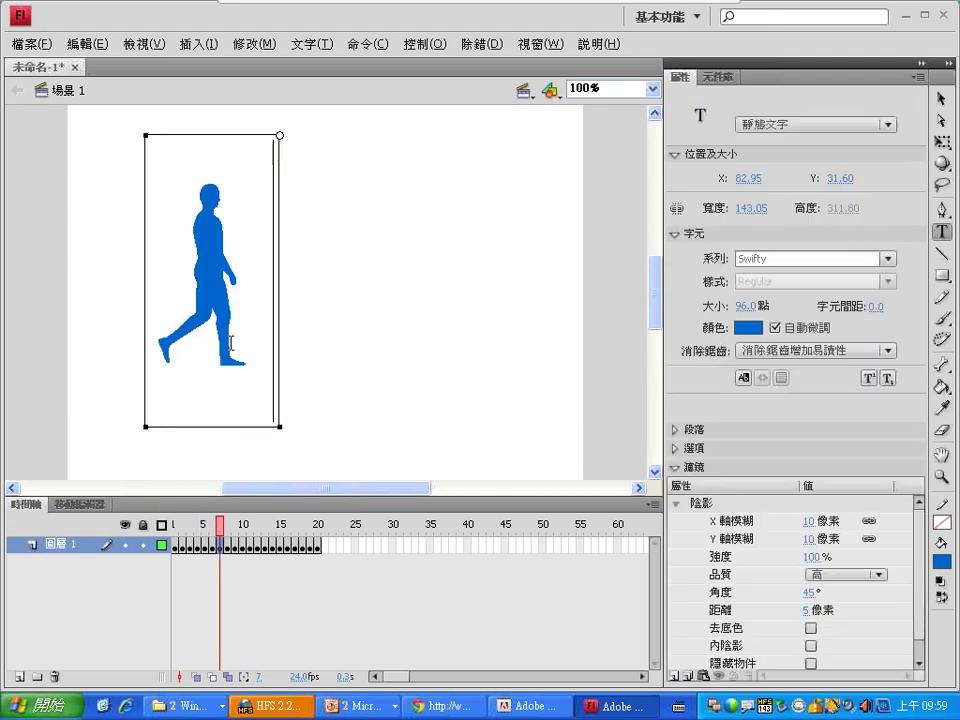
left_click(229, 546)
double_click(214, 279)
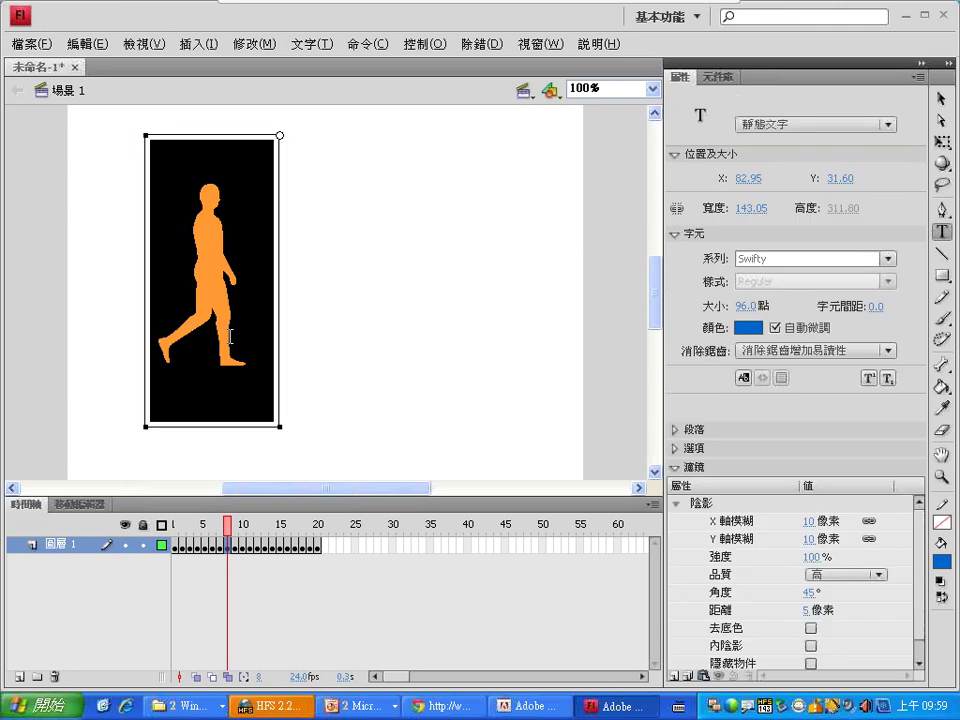
type("h")
left_click(236, 546)
double_click(242, 320)
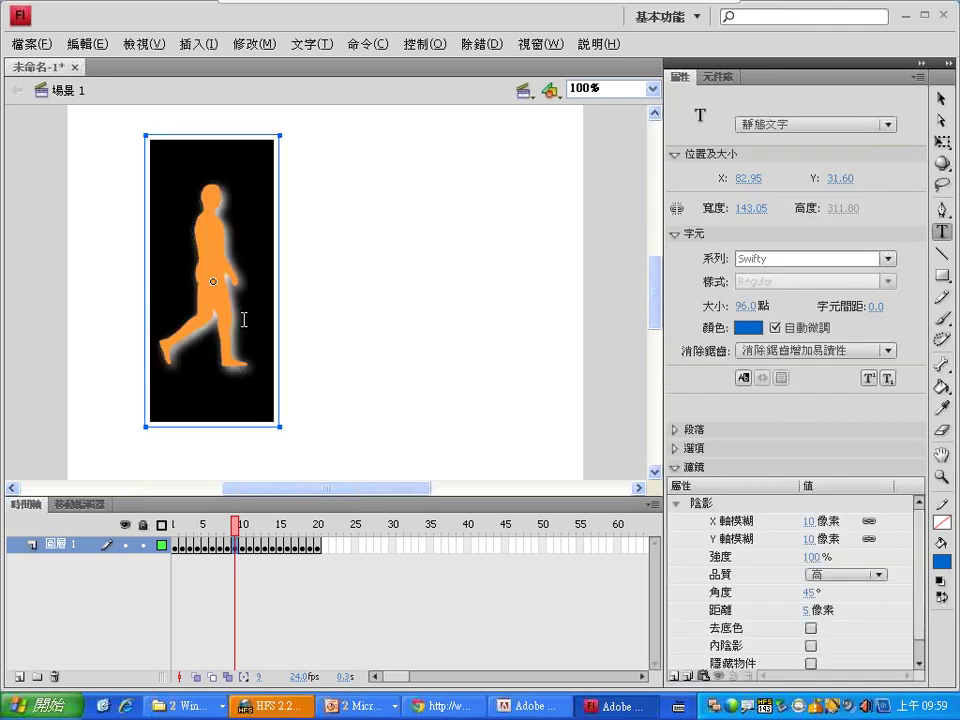
type("i")
Remove the surplus frames 10 to 20 from layer 圖層 1.
left_click_drag(243, 546, 316, 547)
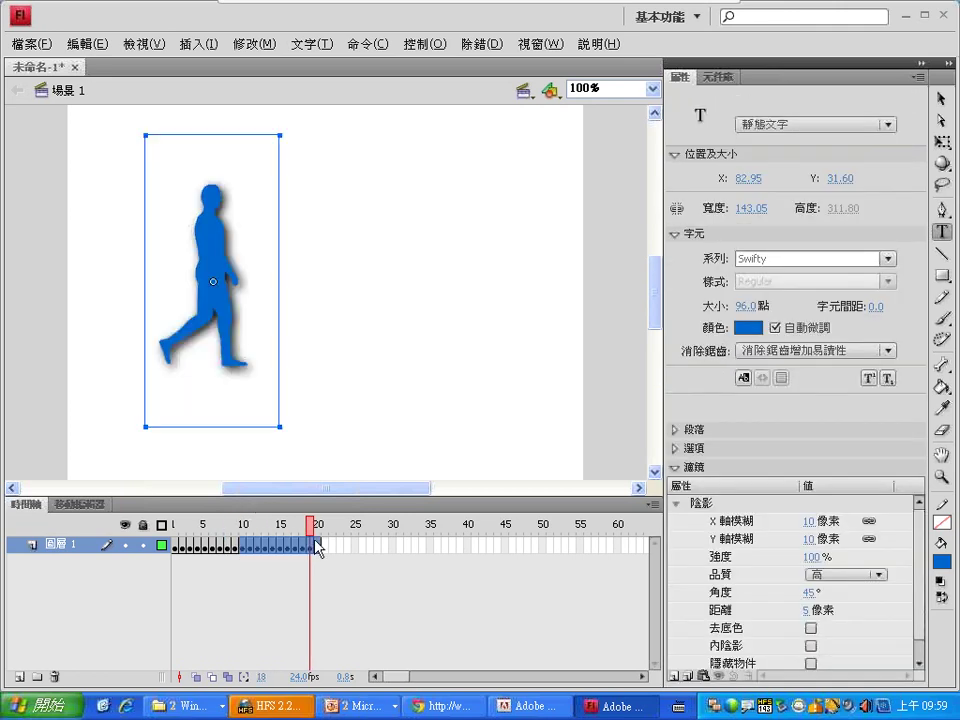
right_click(316, 548)
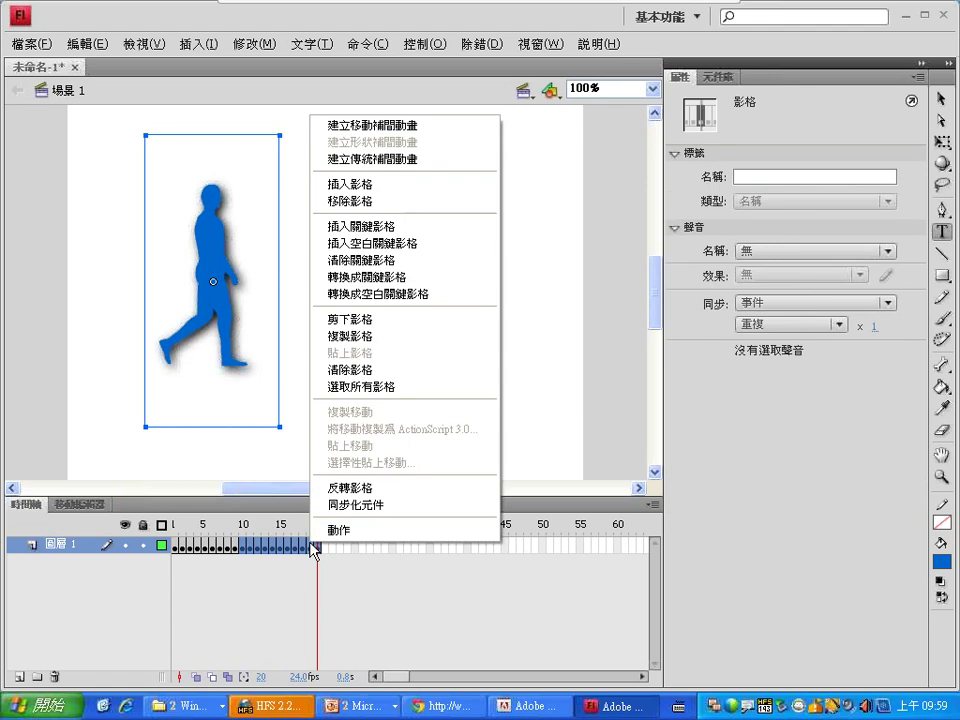
left_click(360, 197)
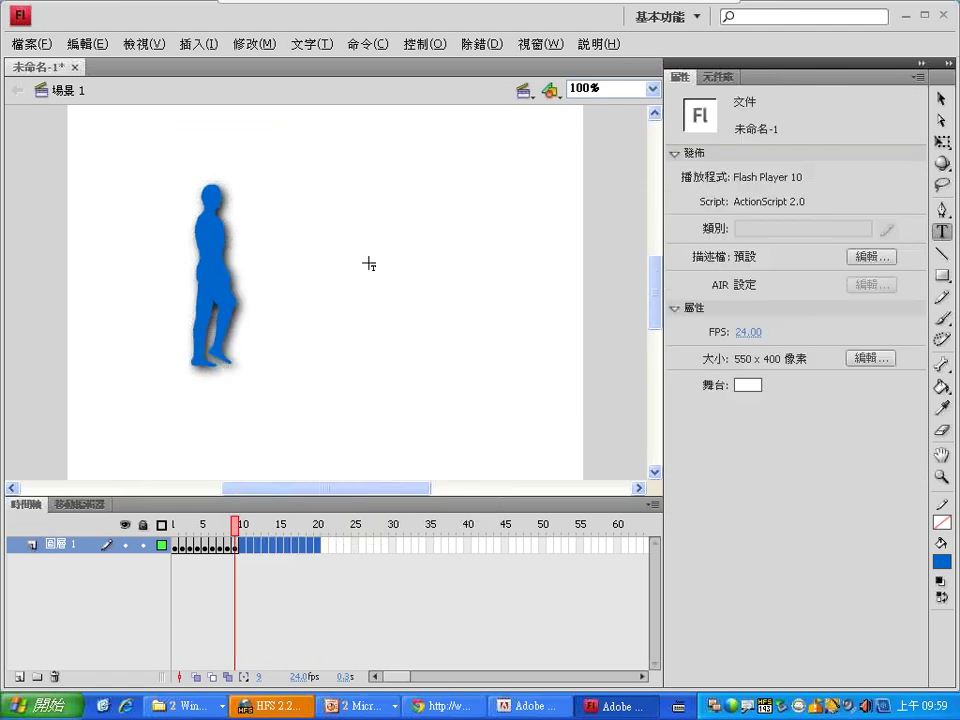
Scrub through the walking frames and play the animation to preview the walk cycle.
left_click(211, 524)
mouse_move(213, 529)
left_mouse_down()
mouse_move(178, 525)
mouse_move(236, 532)
mouse_move(197, 535)
left_mouse_up()
left_click(172, 545)
left_click(212, 545)
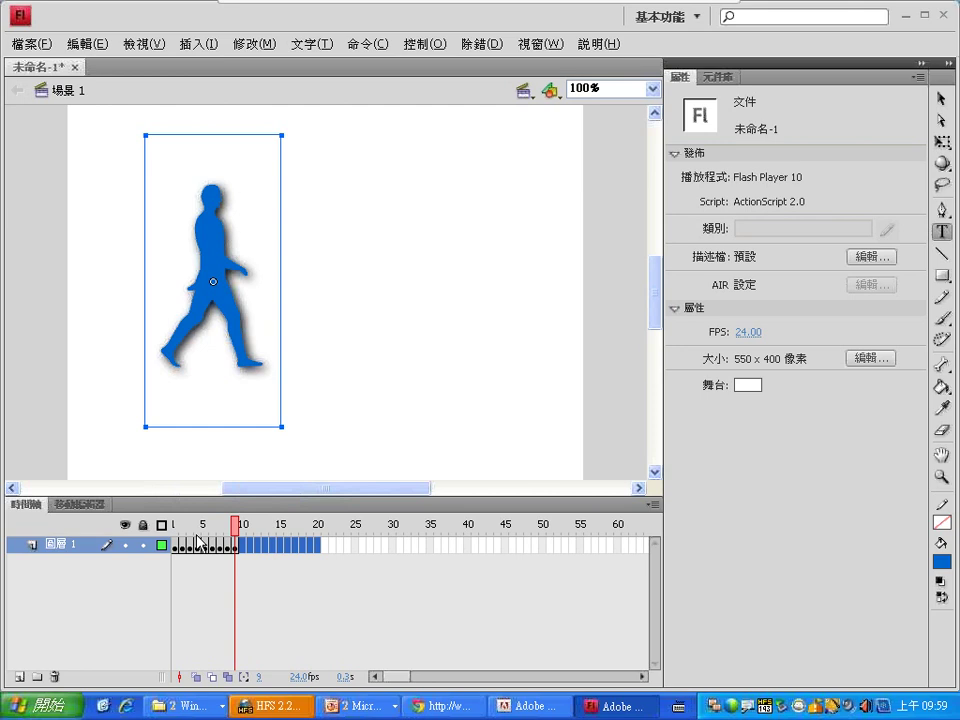
key("Return")
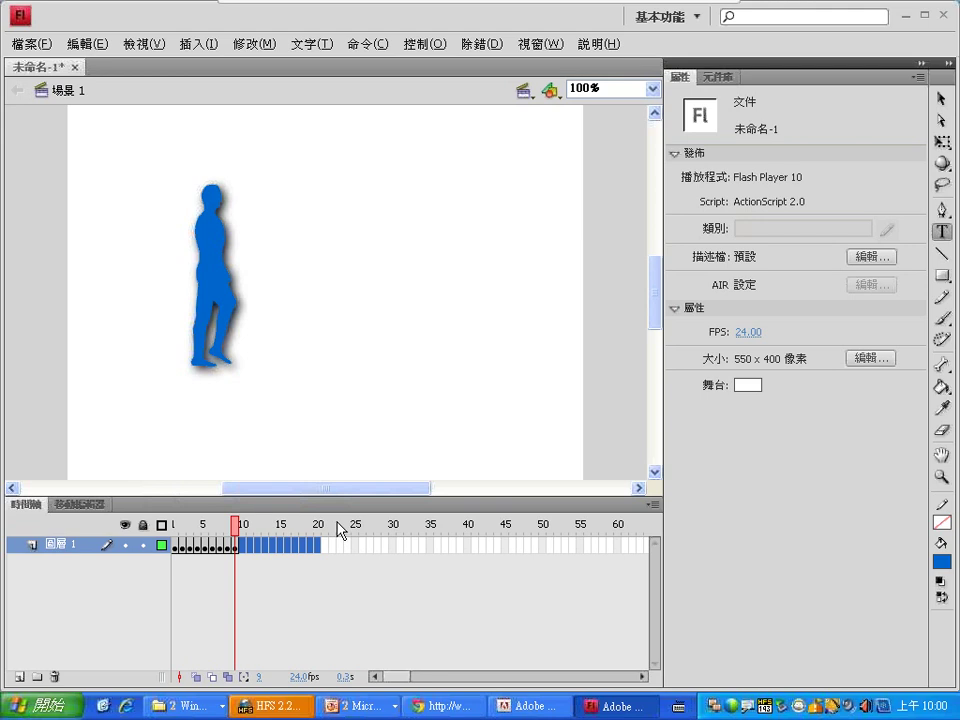
mouse_move(280, 5)
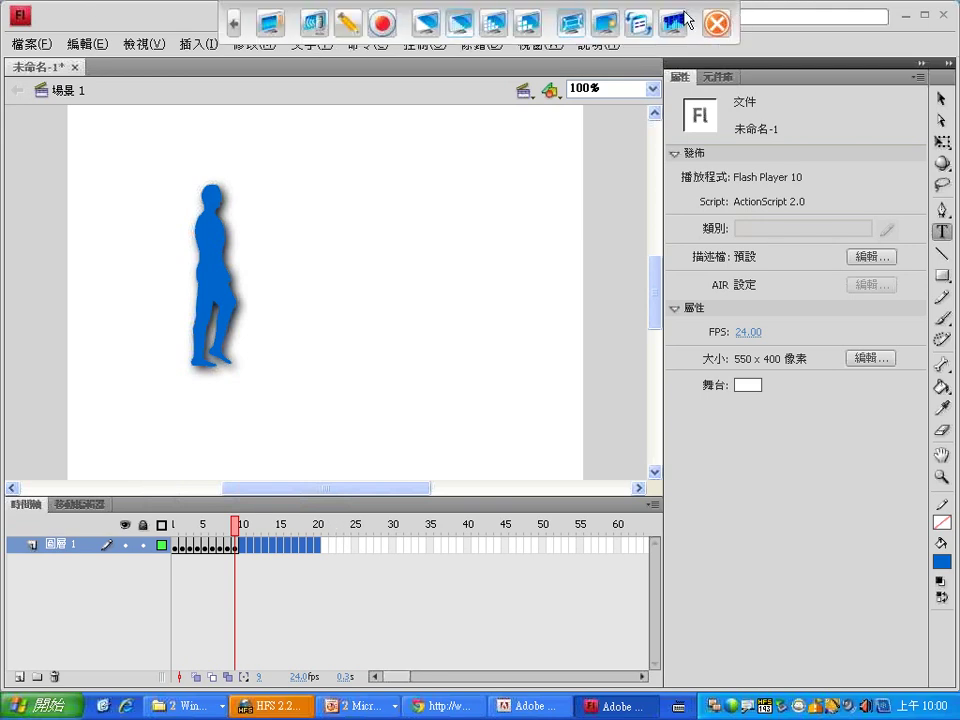